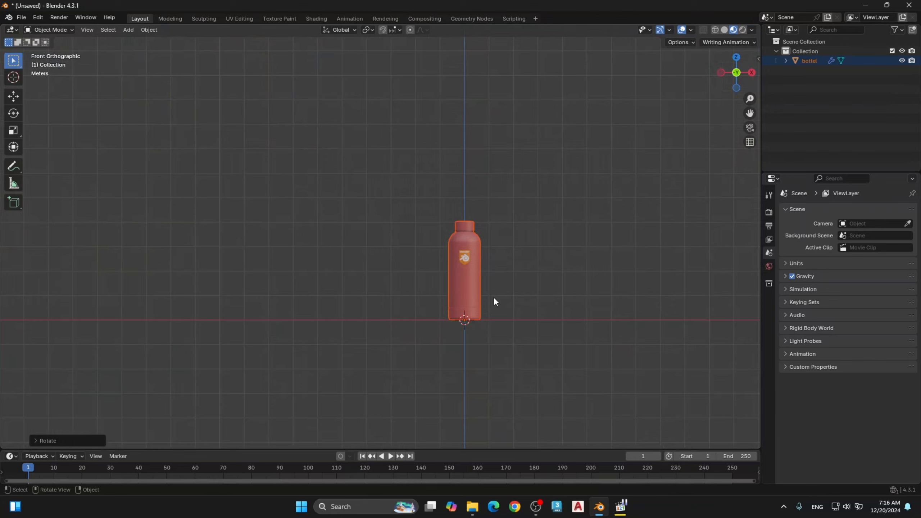
Step: Move the bottle along the X axis, well clear of the world origin
key("g")
key("x")
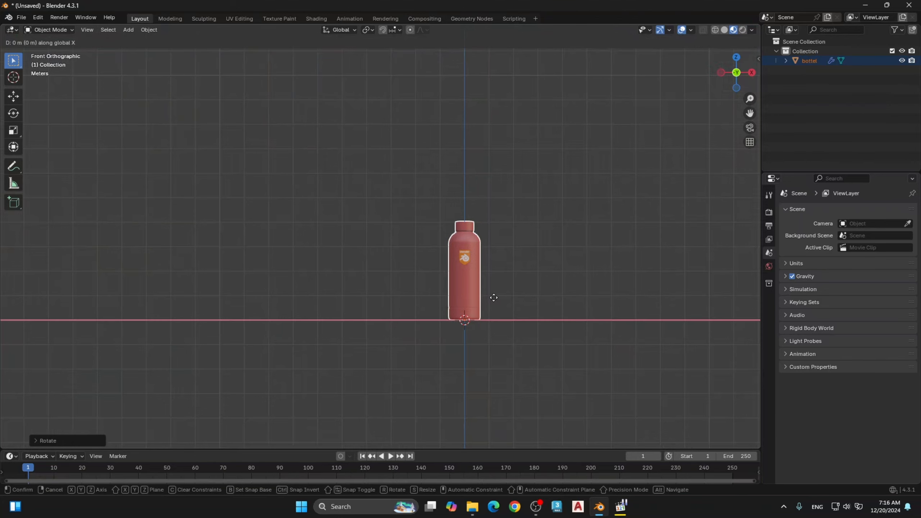
left_click(756, 309)
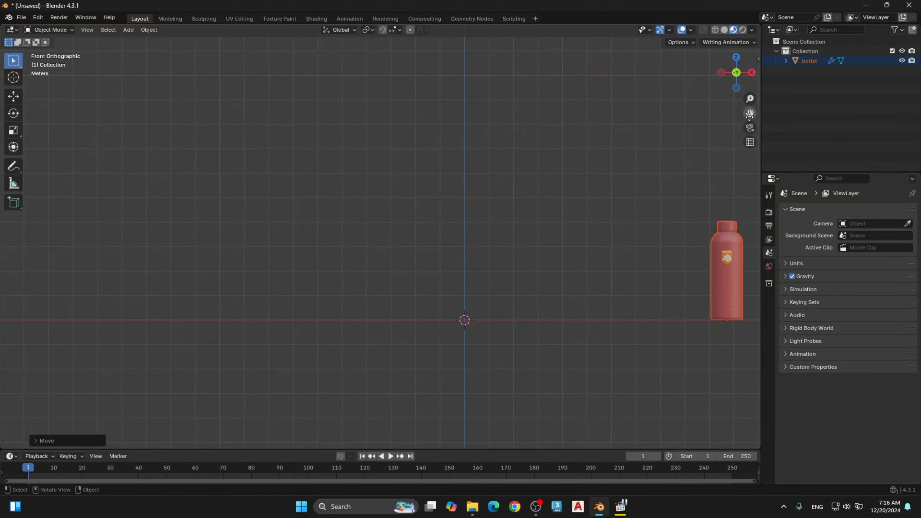
left_click_drag(750, 114, 557, 128)
key("g")
key("x")
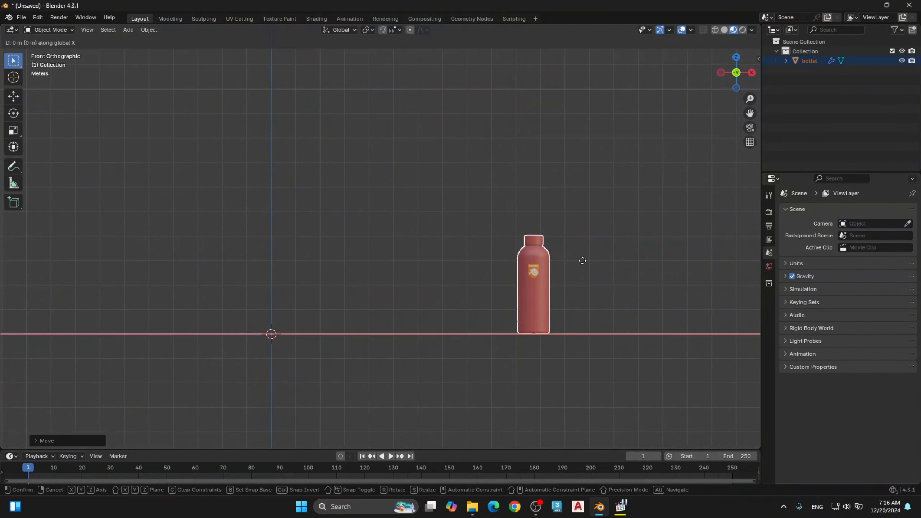
left_click(711, 287)
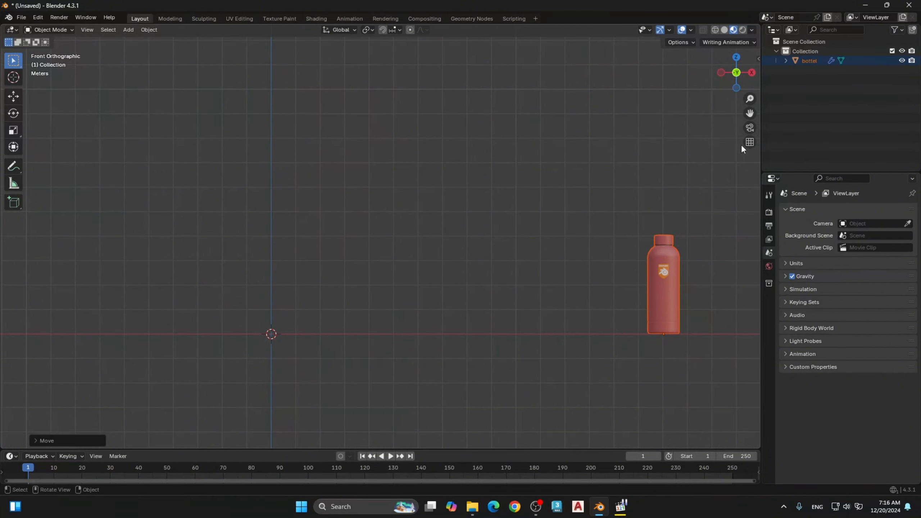
Step: Enable the Screencast Keys overlay, deselect the bottle and hide the viewport sidebar
left_click(757, 58)
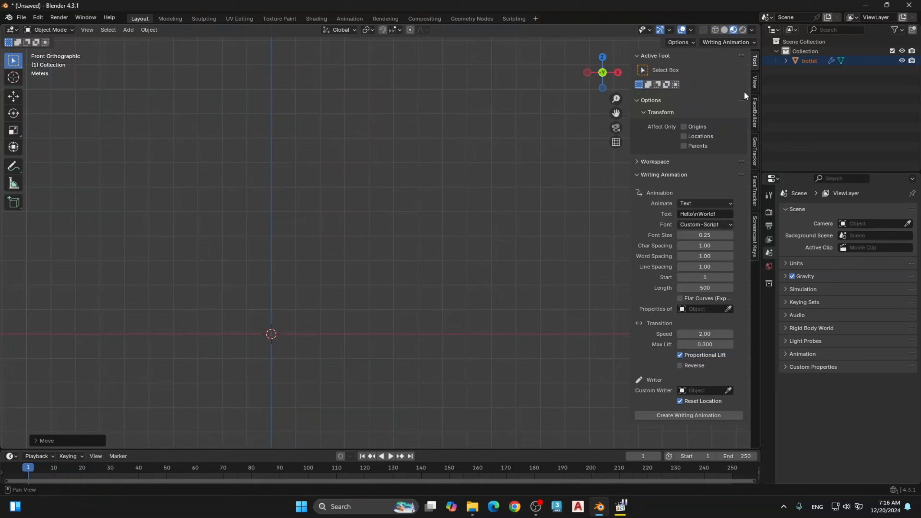
left_click(754, 228)
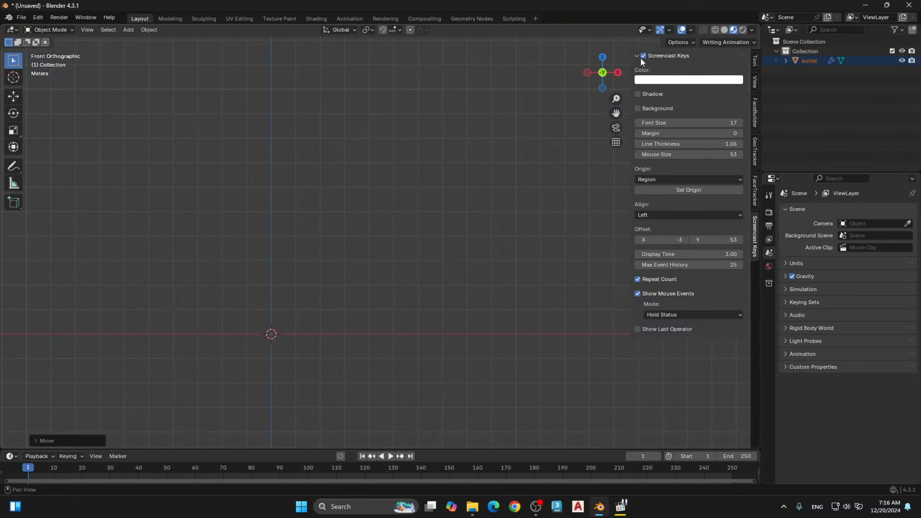
left_click(363, 323)
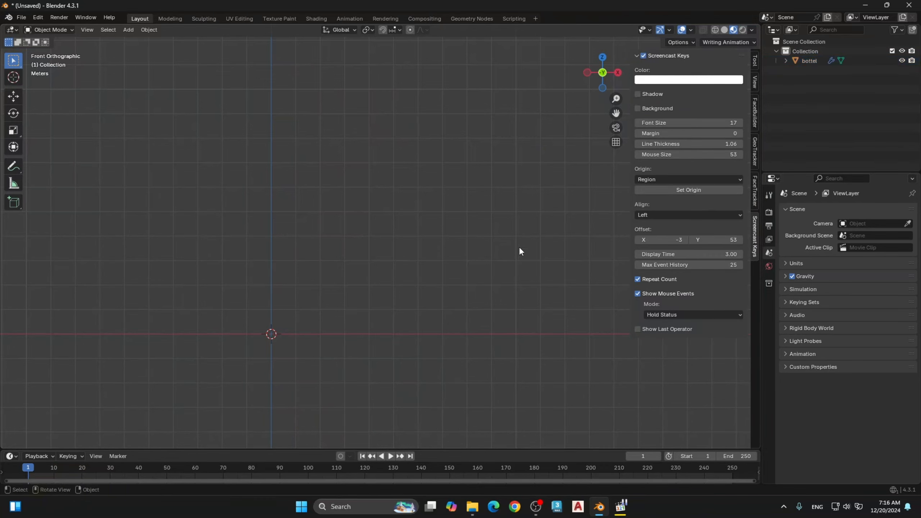
key("n")
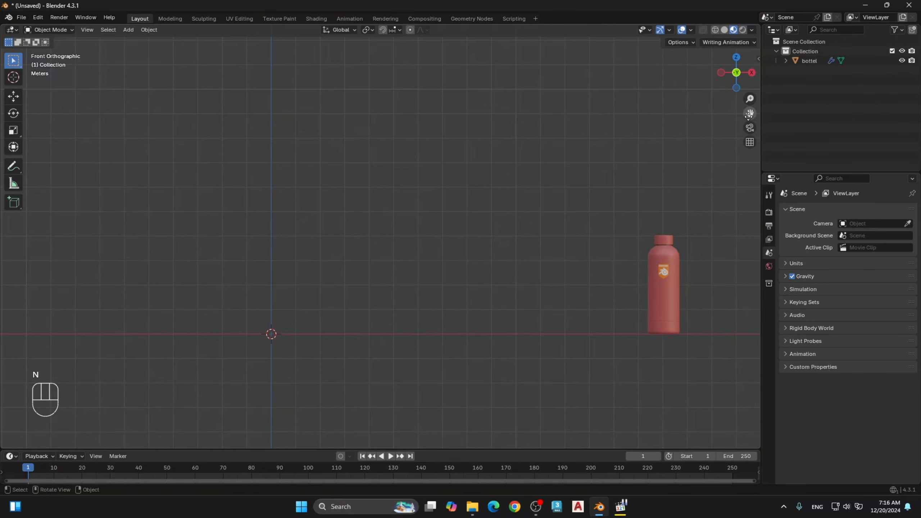
Step: Add a mesh plane at the world origin
left_click_drag(749, 114, 854, 127)
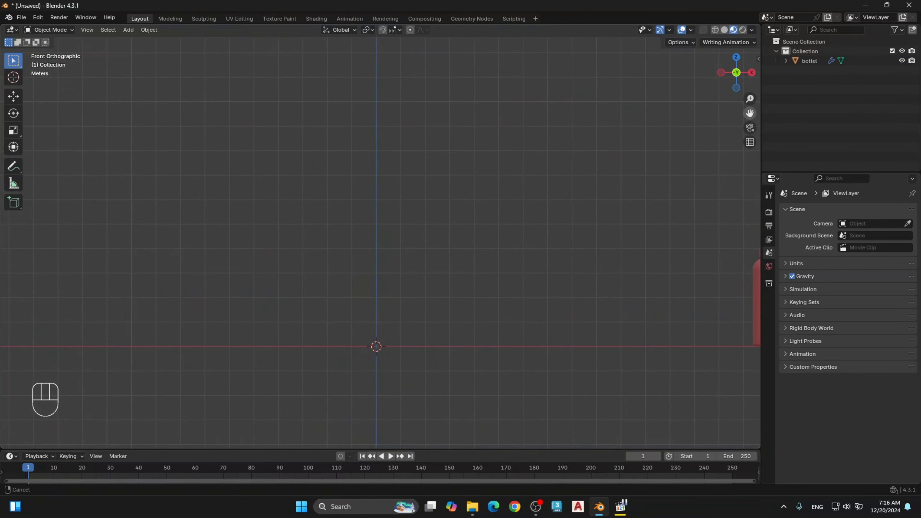
key("shift+a")
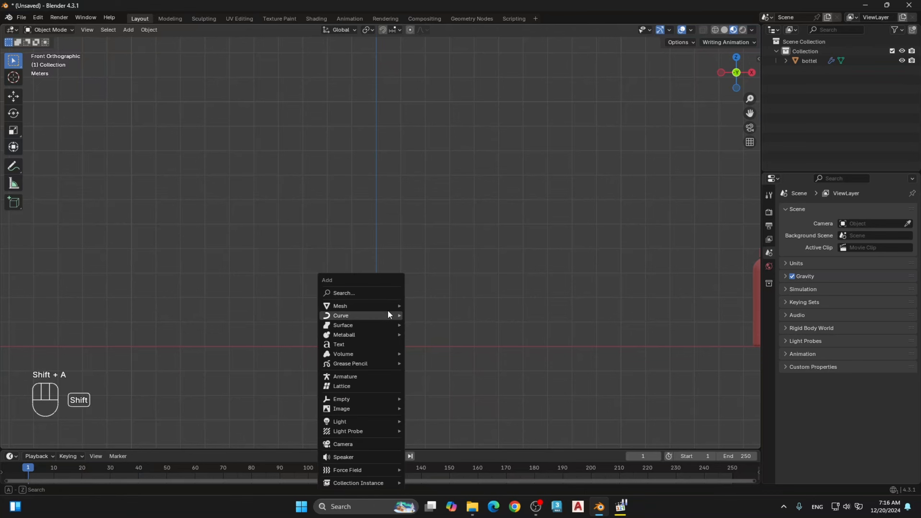
mouse_move(375, 305)
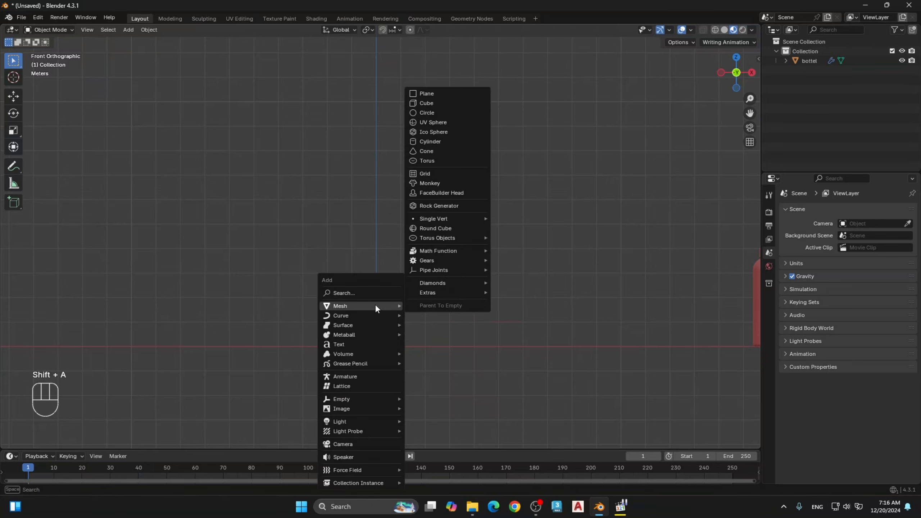
left_click(428, 95)
middle_click_drag(401, 365, 755, 91)
left_click_drag(750, 114, 768, 89)
middle_click_drag(463, 293, 469, 292)
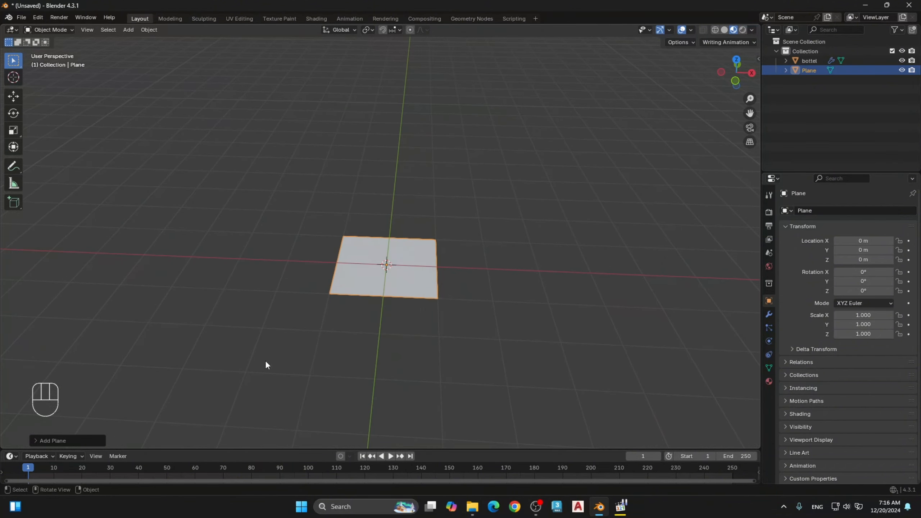
Step: Enlarge the timeline area and change it to a Geometry Node Editor
left_click_drag(146, 451, 195, 292)
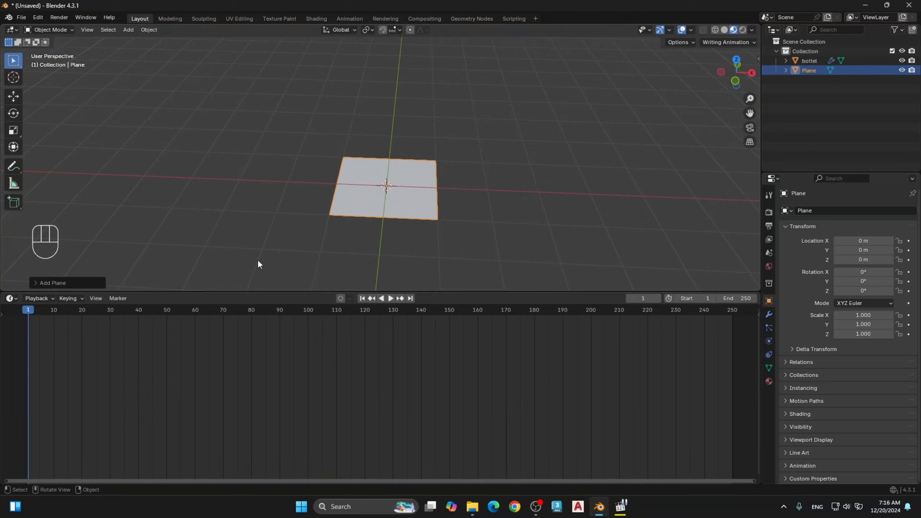
left_click(12, 298)
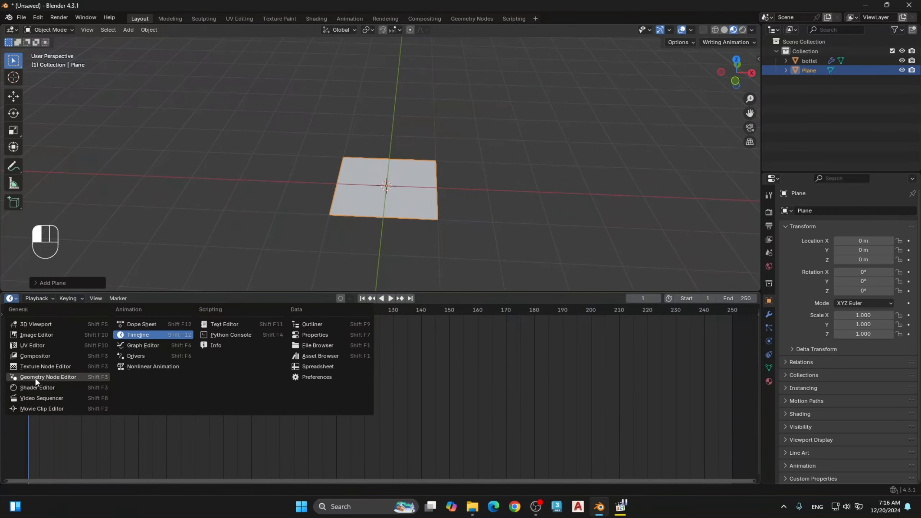
left_click(35, 378)
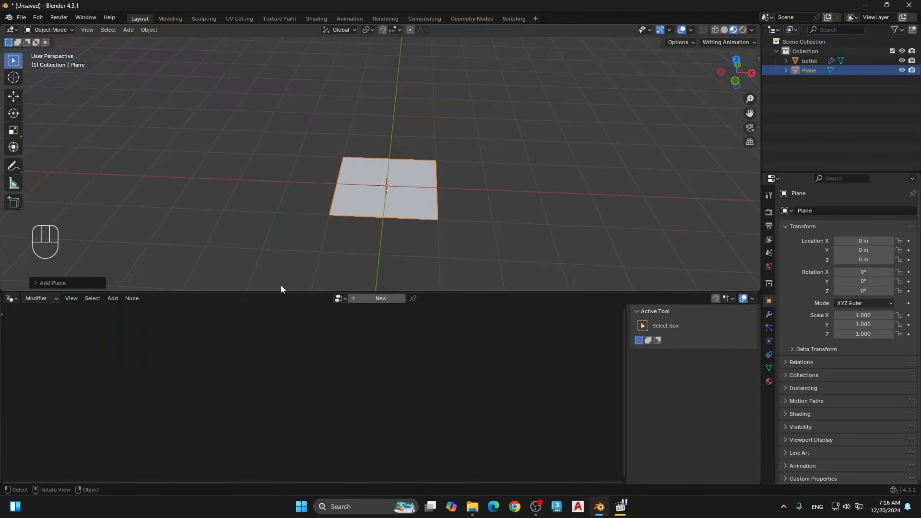
Step: Create a new geometry node tree on the plane, enlarge the node editor and hide its sidebar
left_click(378, 300)
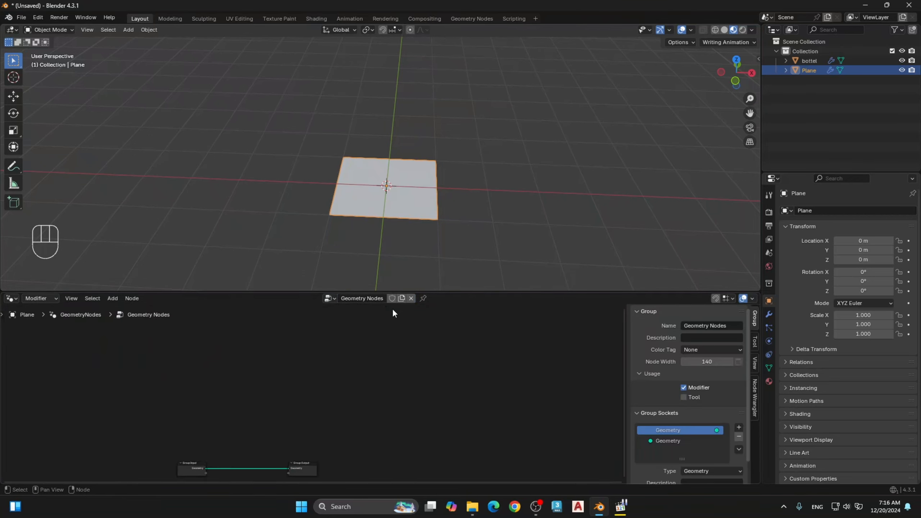
middle_click_drag(449, 374, 522, 425)
scroll(457, 436, "up", 5)
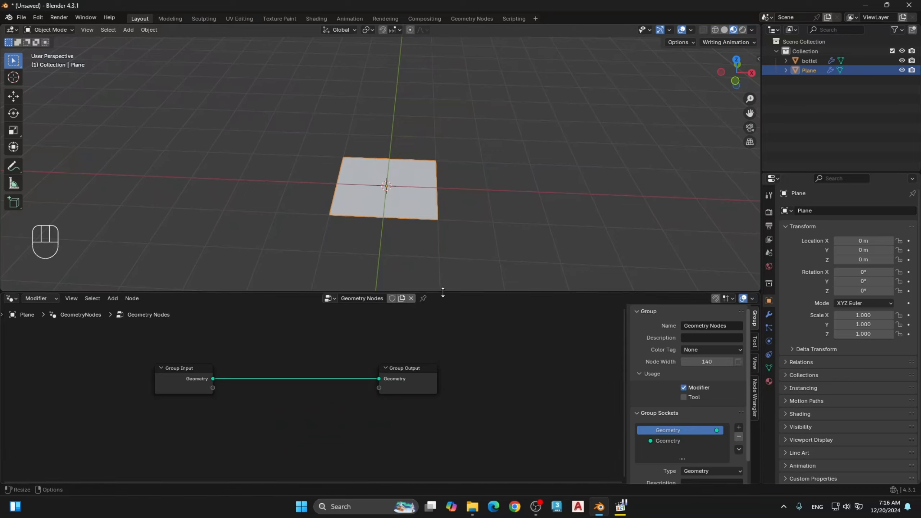
left_click_drag(442, 292, 442, 252)
scroll(430, 330, "up", 1)
middle_click_drag(429, 331, 531, 348)
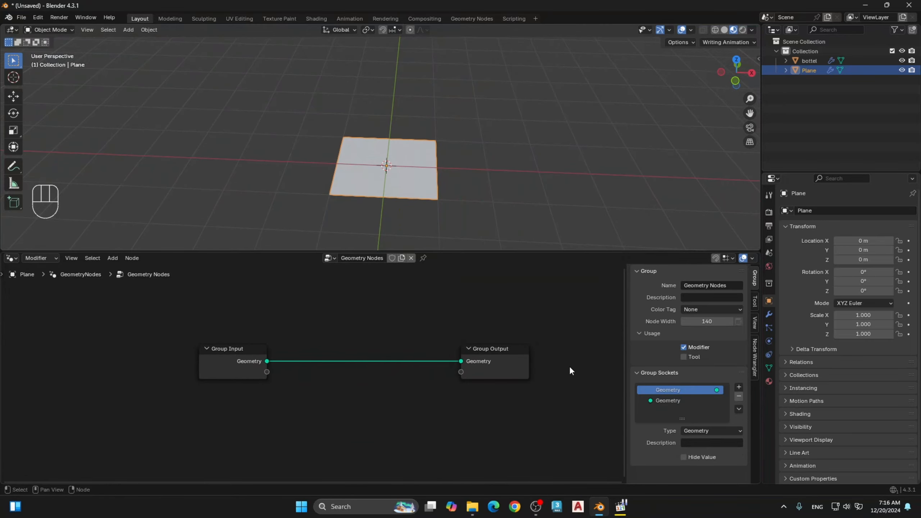
key("n")
scroll(445, 391, "up", 2)
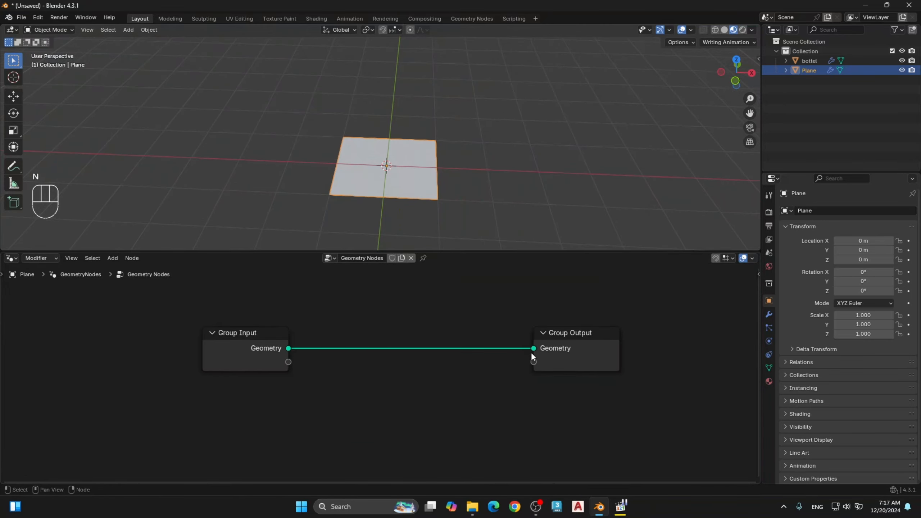
Step: Delete the Group Input node with its link and pin the node tree in the editor
left_click_drag(533, 349, 429, 345)
left_click_drag(320, 312, 212, 387)
key("Delete")
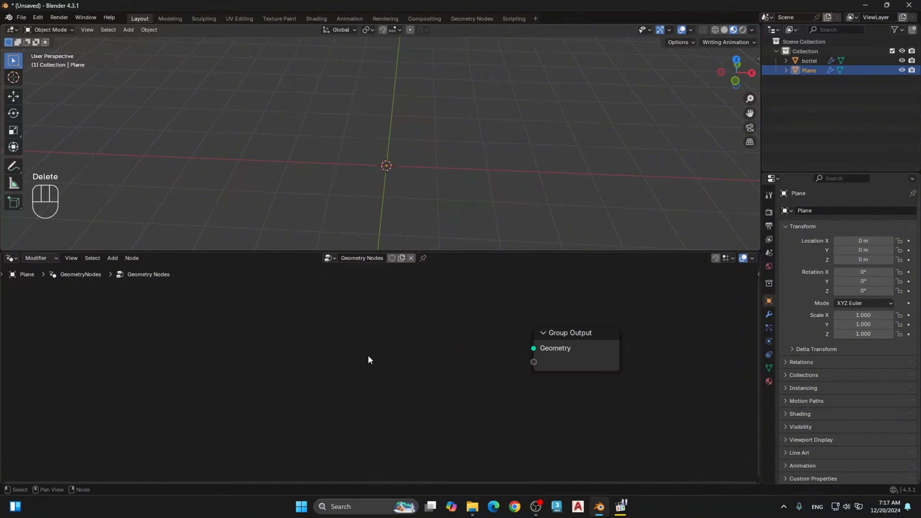
left_click(423, 258)
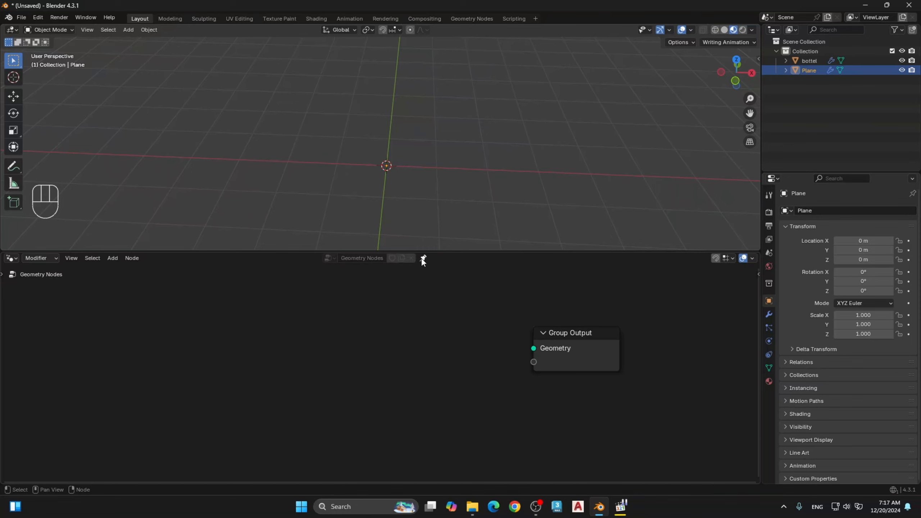
Step: Add a Curve Circle node and connect its Curve output to the Group Output's Geometry input
key("shift+a")
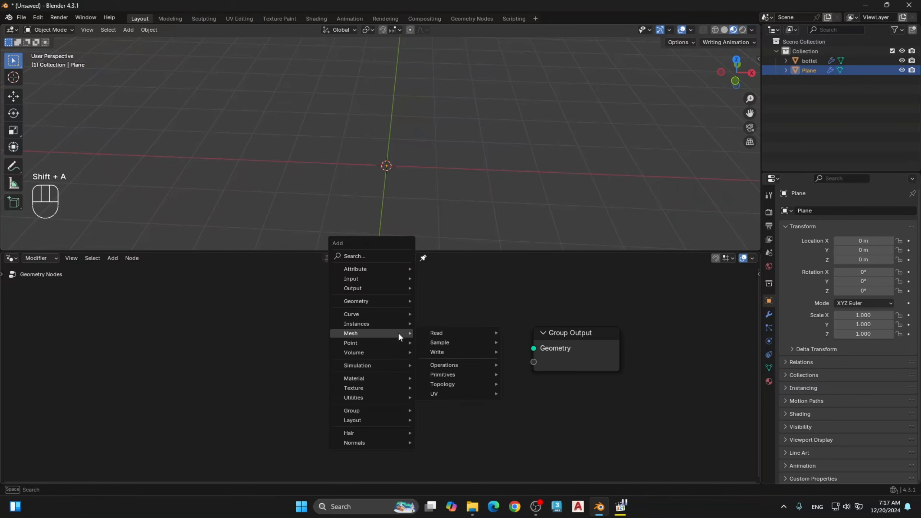
left_click(367, 256)
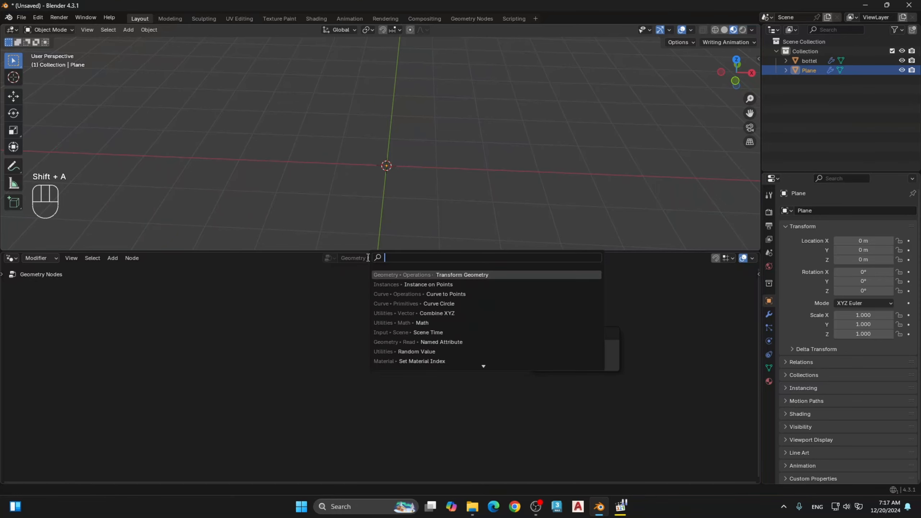
type("curve")
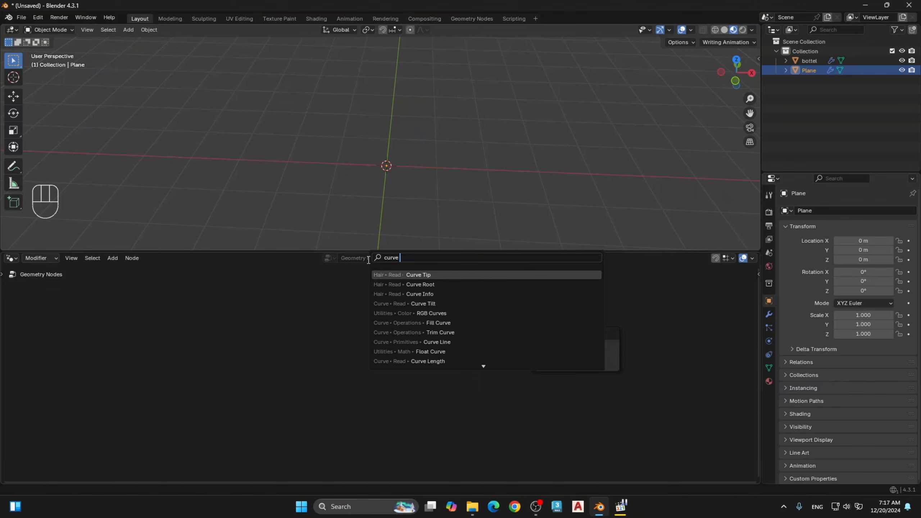
type("c")
left_click(405, 276)
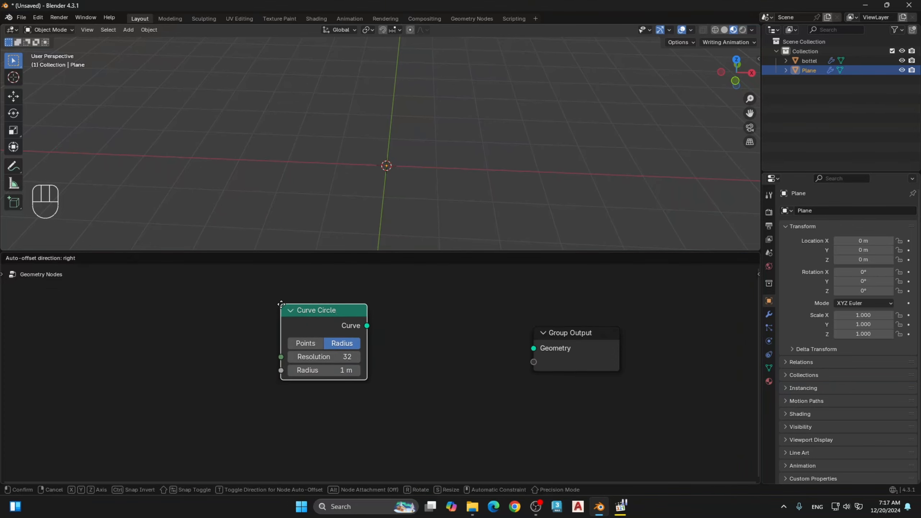
left_click_drag(367, 326, 535, 348)
scroll(320, 195, "up", 4)
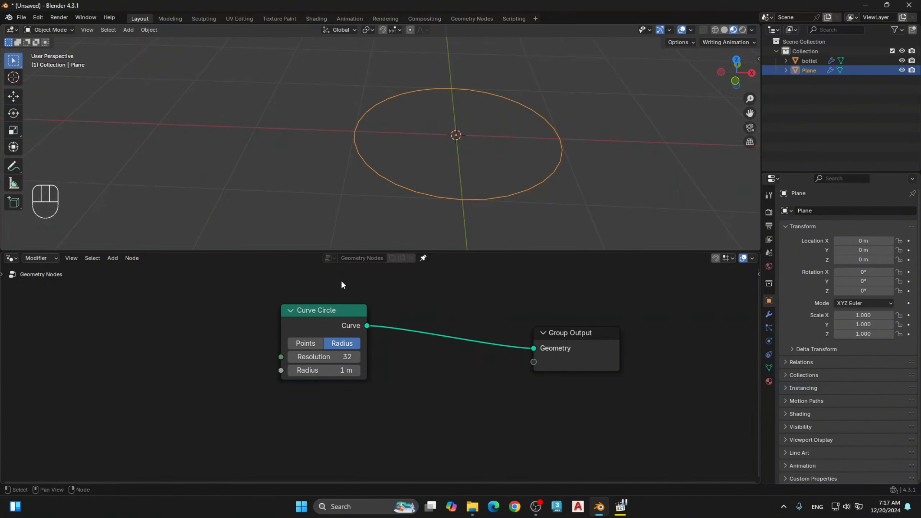
mouse_move(330, 356)
left_mouse_down()
mouse_move(294, 357)
mouse_move(331, 370)
left_mouse_up()
right_click(331, 357)
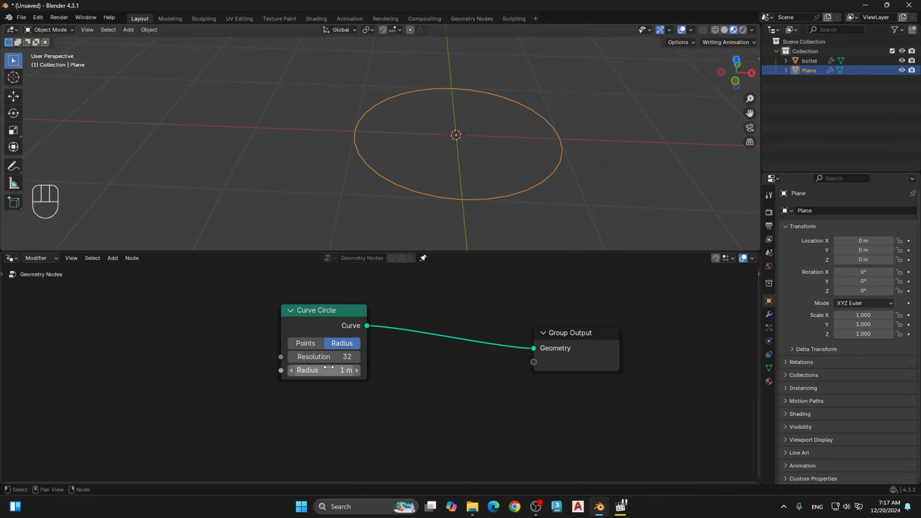
Step: Insert a Curve to Points node on the link between the Curve Circle and Group Output nodes
mouse_move(393, 383)
middle_mouse_down()
mouse_move(333, 385)
mouse_move(385, 388)
mouse_move(385, 397)
middle_mouse_up()
key("shift+a")
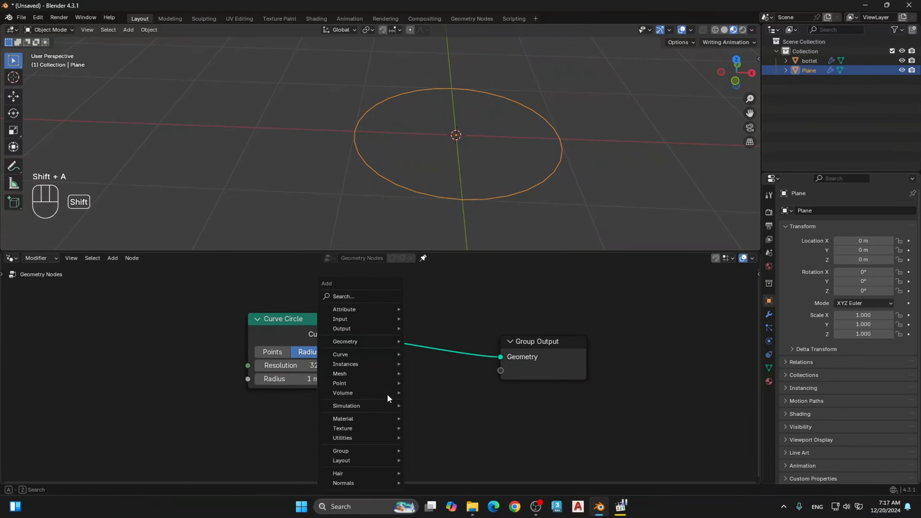
left_click(356, 297)
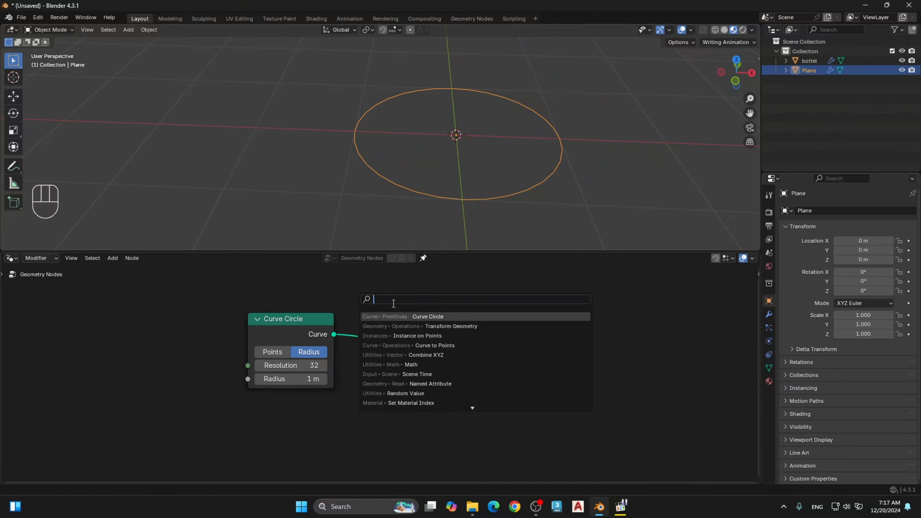
type("c")
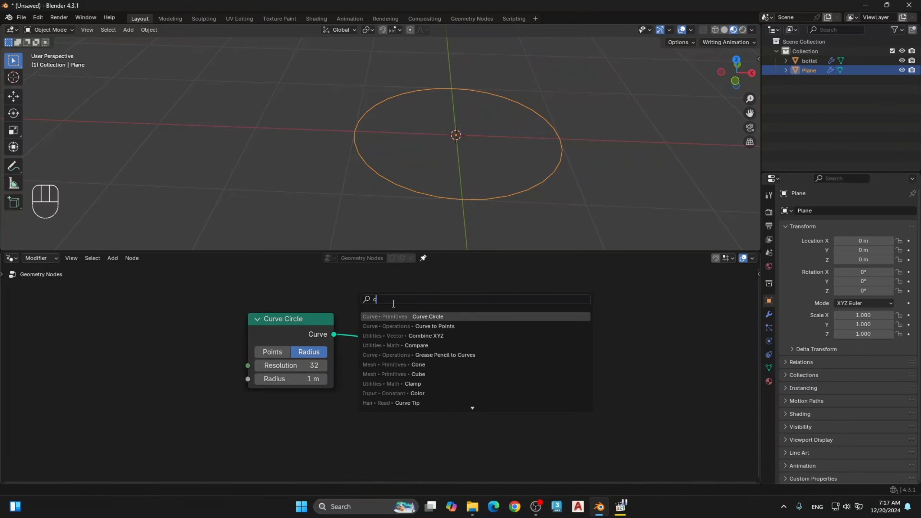
type("urv")
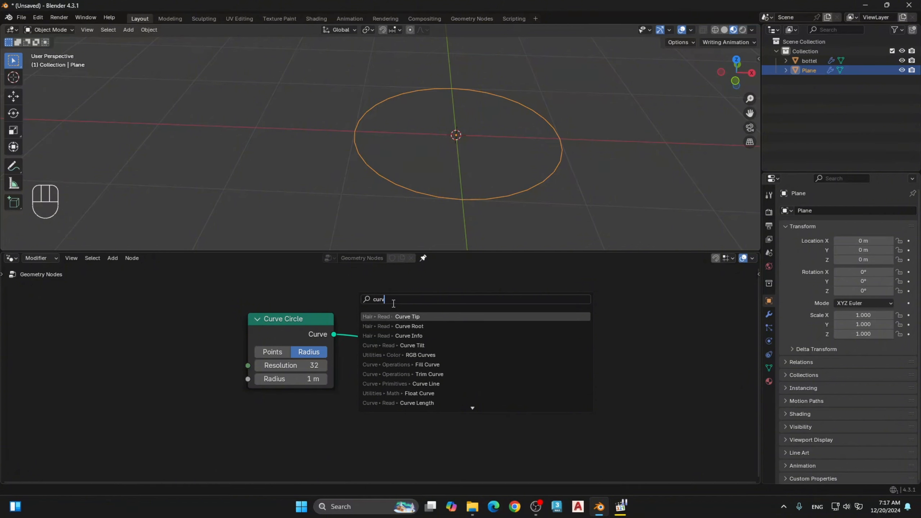
type("e to")
left_click(419, 326)
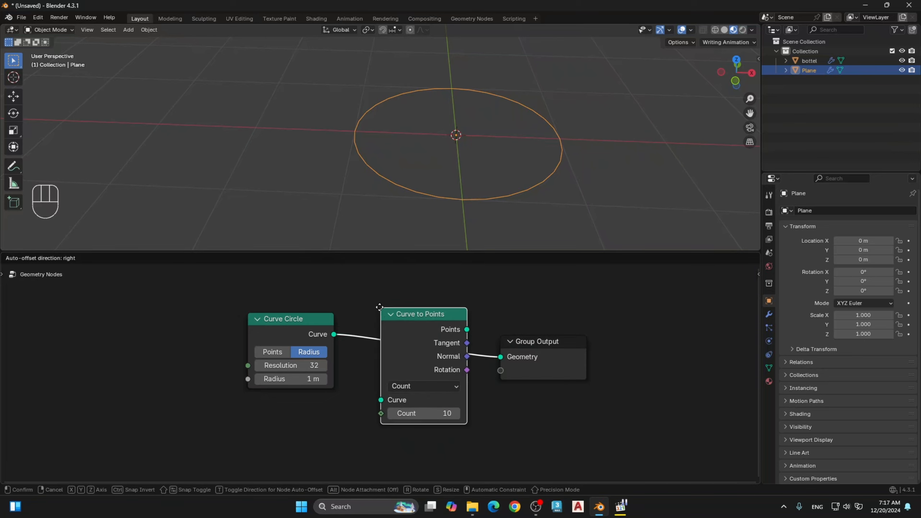
left_click(379, 307)
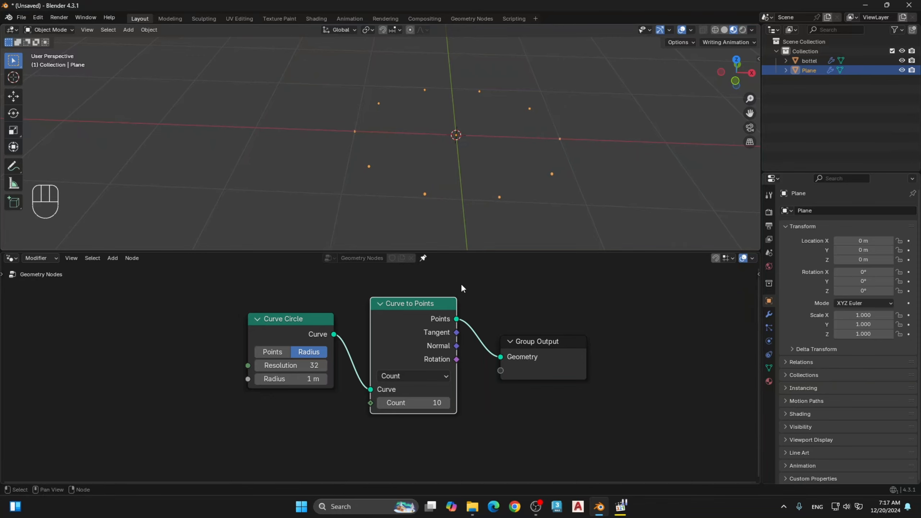
middle_click_drag(486, 384, 430, 386)
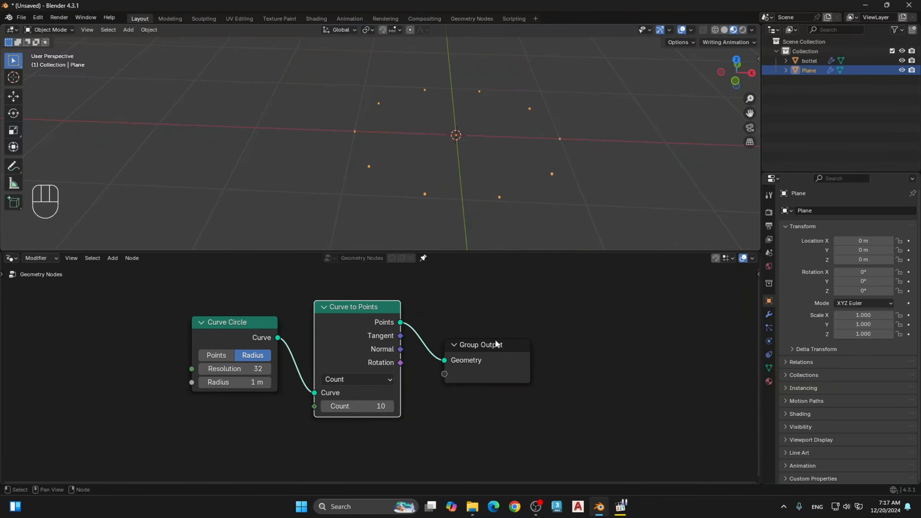
scroll(530, 385, "down", 1)
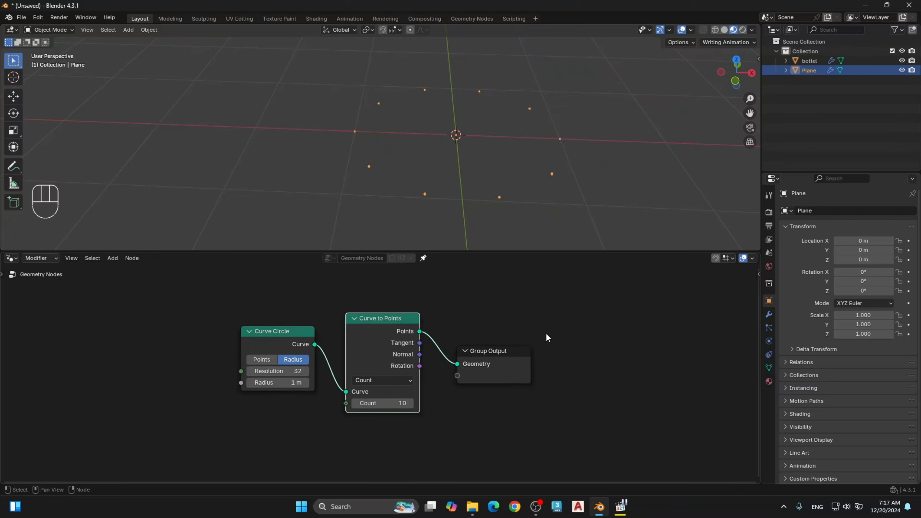
Step: Move the Group Output node further away and insert an Instance on Points node between Curve to Points and Group Output
left_click(508, 356)
key("g")
left_click(659, 362)
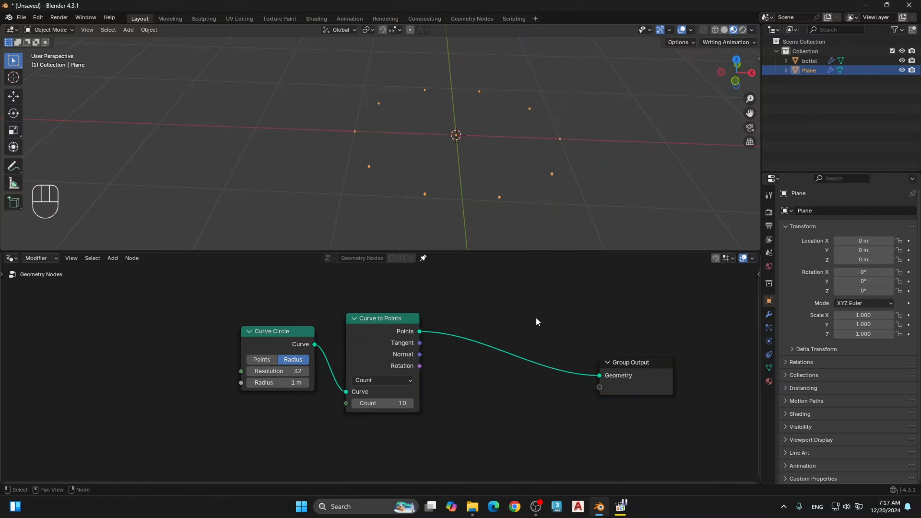
key("shift+a")
left_click(499, 297)
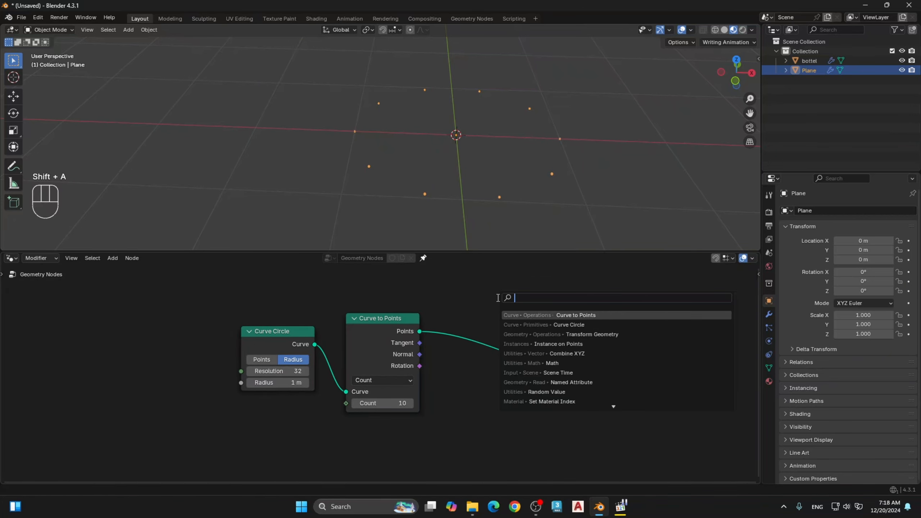
type("i")
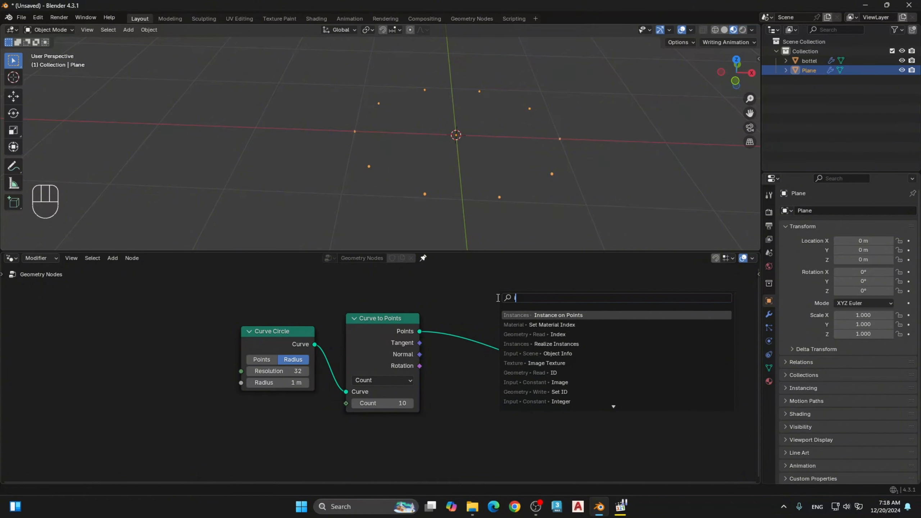
type("nsta")
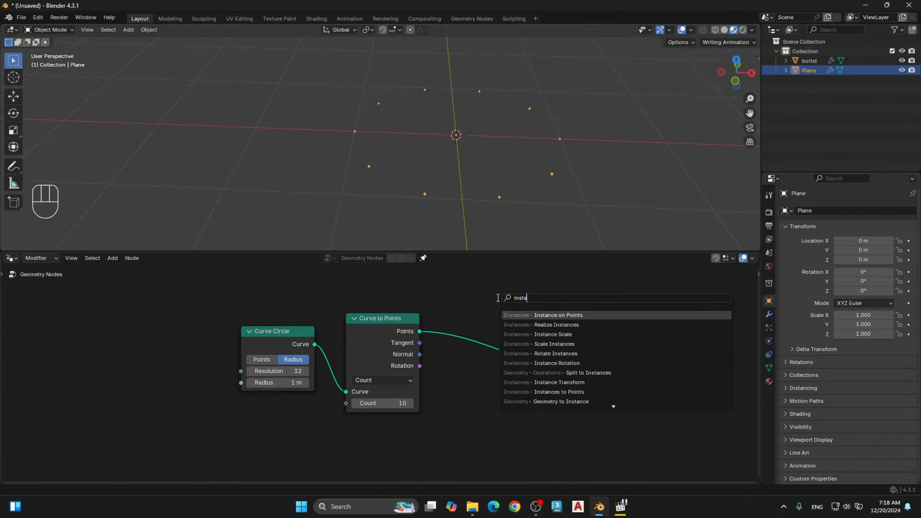
left_click(534, 315)
left_click(510, 301)
middle_click_drag(561, 361, 496, 330)
left_click(563, 289)
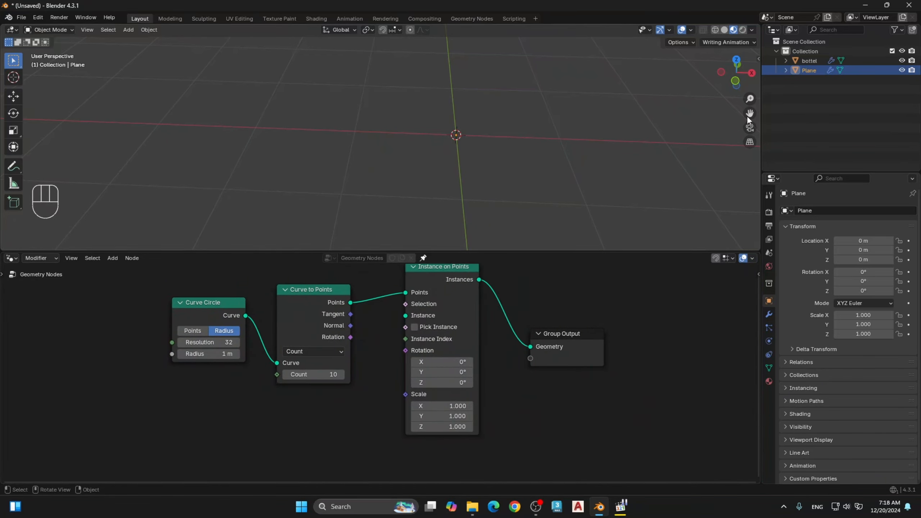
Step: Bring the bottel object into the node tree as an Object Info node and connect its Geometry output to the Instance input
left_click(814, 99)
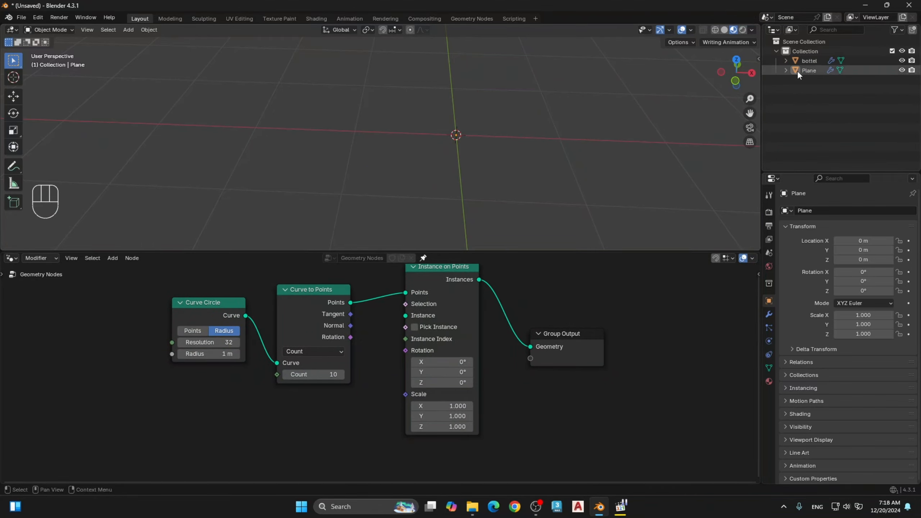
left_click(804, 64)
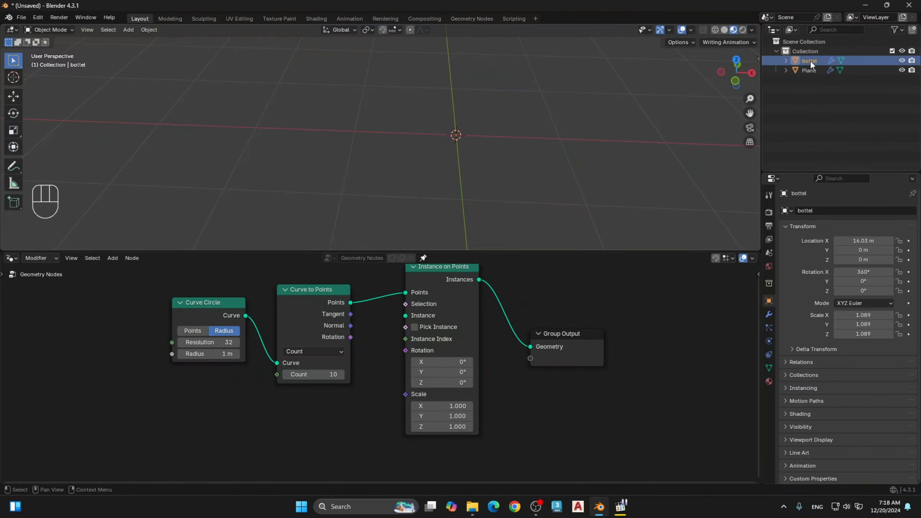
left_click_drag(804, 72, 252, 435)
middle_click_drag(333, 430, 339, 390)
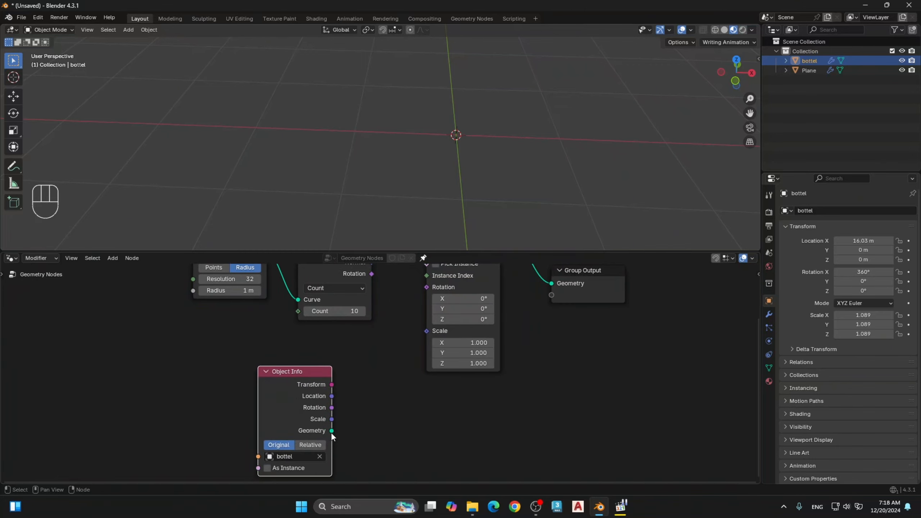
left_click_drag(332, 431, 362, 406)
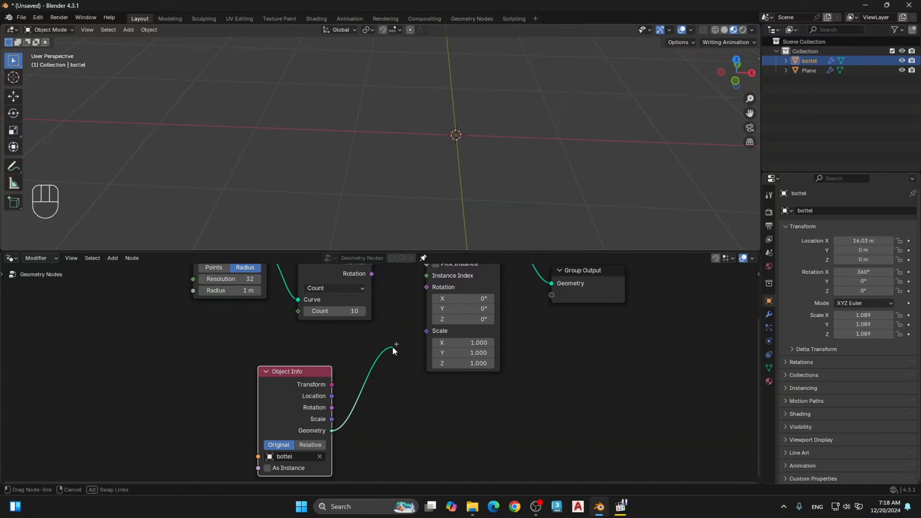
left_click_drag(392, 347, 430, 317)
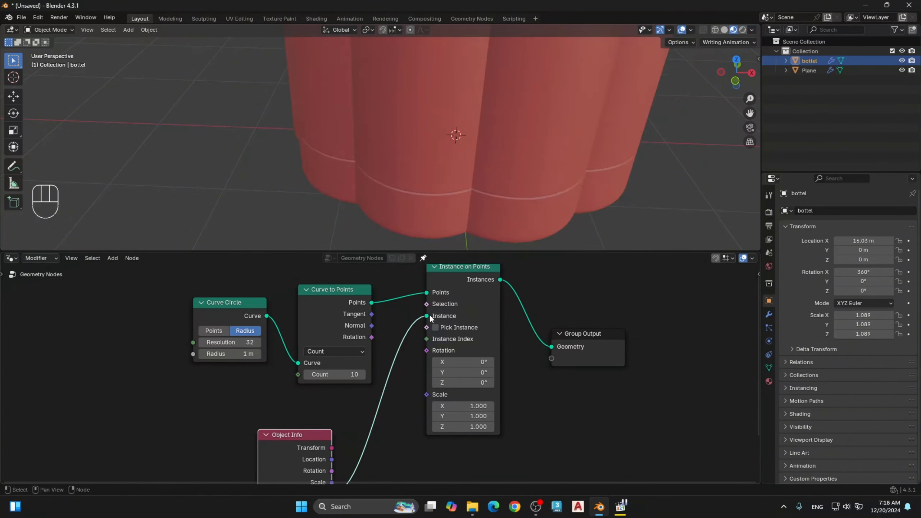
Step: Increase the Curve Circle radius to 3.7 m to spread the bottles apart
scroll(430, 317, "down", 4)
middle_click_drag(451, 357, 446, 378)
scroll(470, 217, "down", 2)
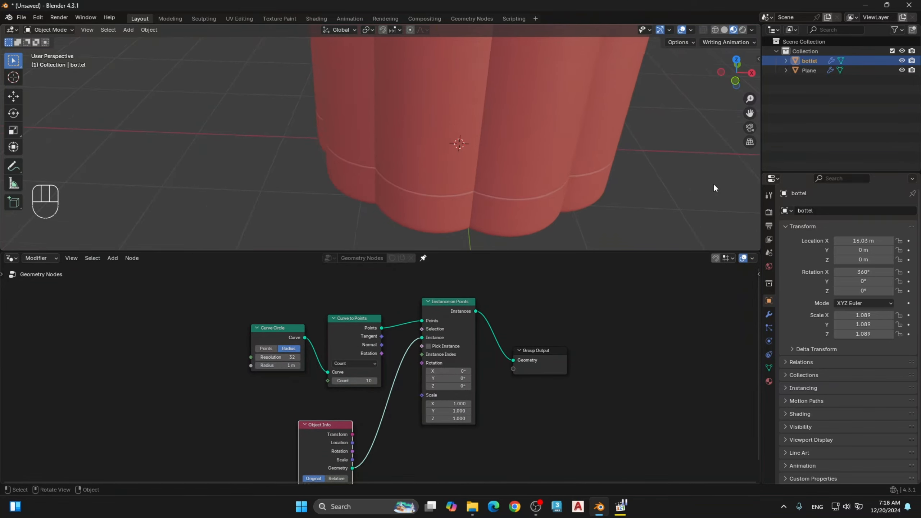
left_click_drag(750, 121, 605, 188)
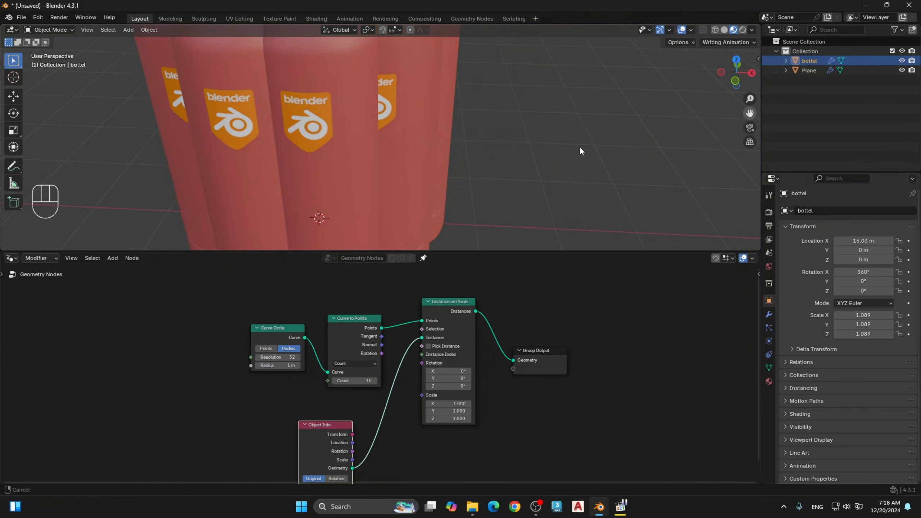
left_click_drag(581, 150, 581, 151)
scroll(431, 155, "down", 3)
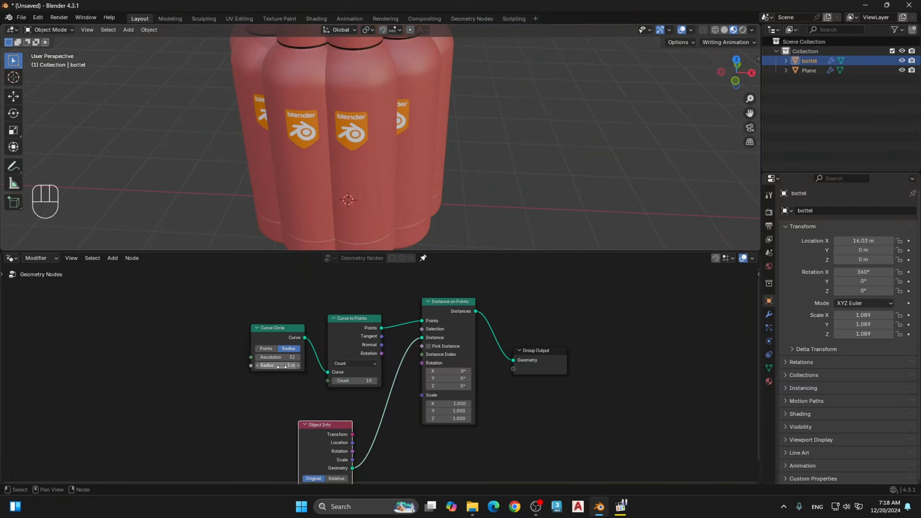
left_click_drag(281, 366, 392, 366)
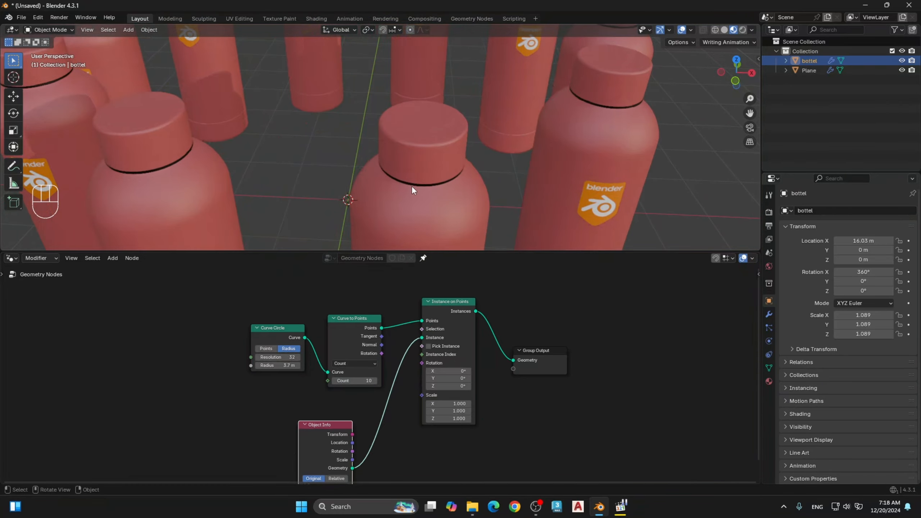
scroll(413, 188, "down", 6)
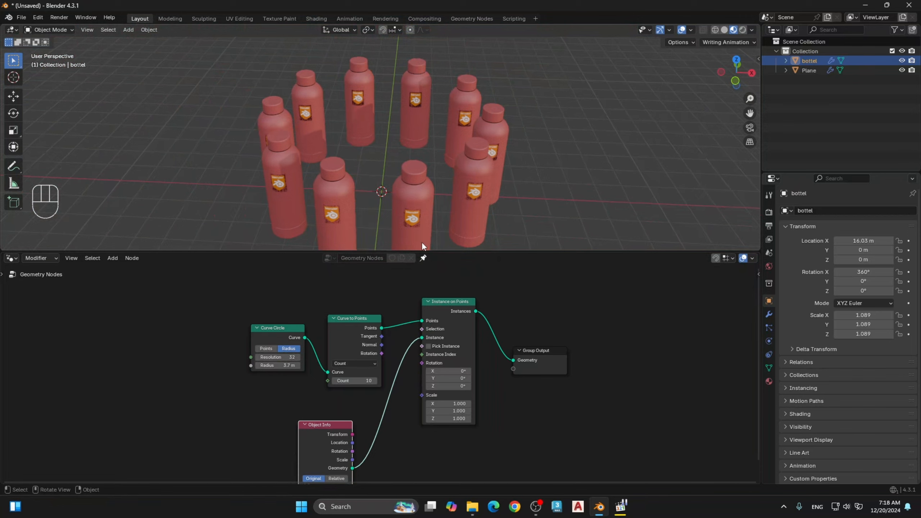
Step: Enlarge the 3D viewport and switch its shading to Solid
left_click_drag(424, 251, 431, 273)
scroll(413, 363, "up", 1)
middle_click_drag(413, 363, 462, 333)
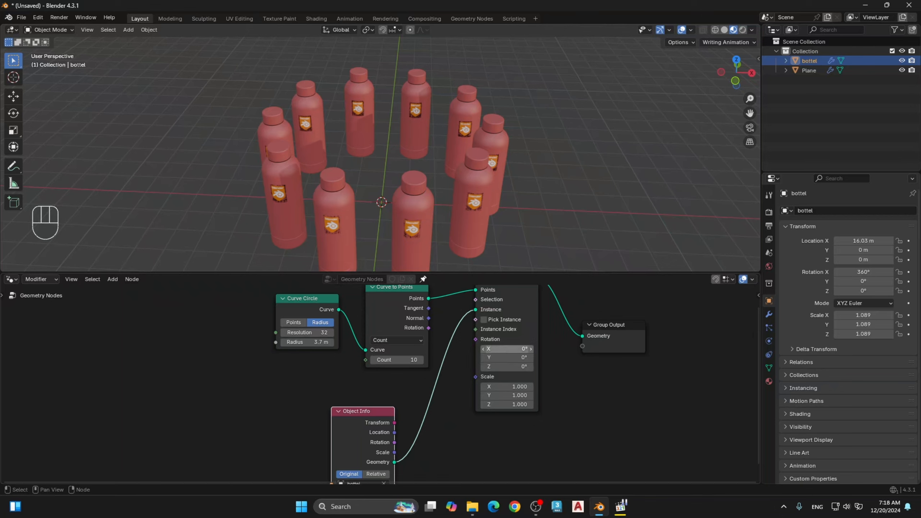
mouse_move(508, 348)
left_mouse_down()
mouse_move(410, 349)
mouse_move(509, 351)
left_mouse_up()
key("z")
left_click(500, 191)
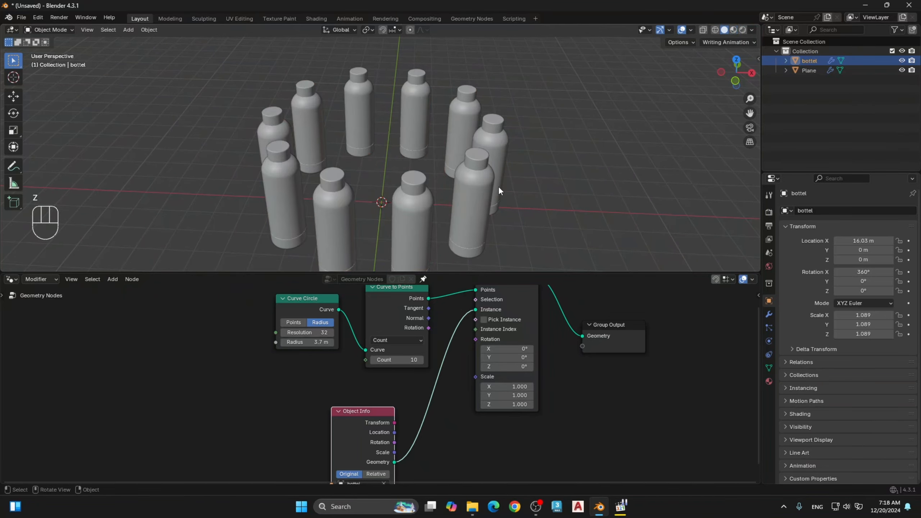
Step: Set the Curve Circle radius to 5 m
middle_click_drag(521, 206, 486, 223)
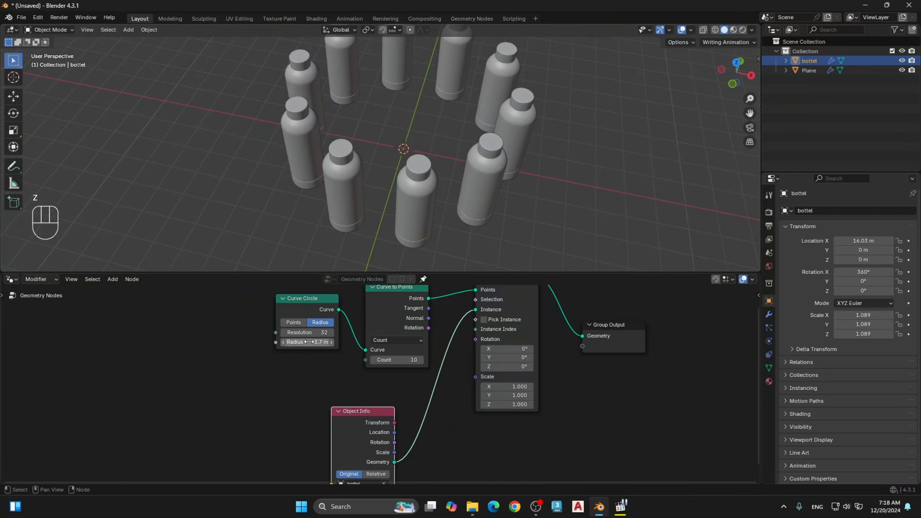
left_click_drag(309, 342, 332, 342)
scroll(464, 208, "down", 2)
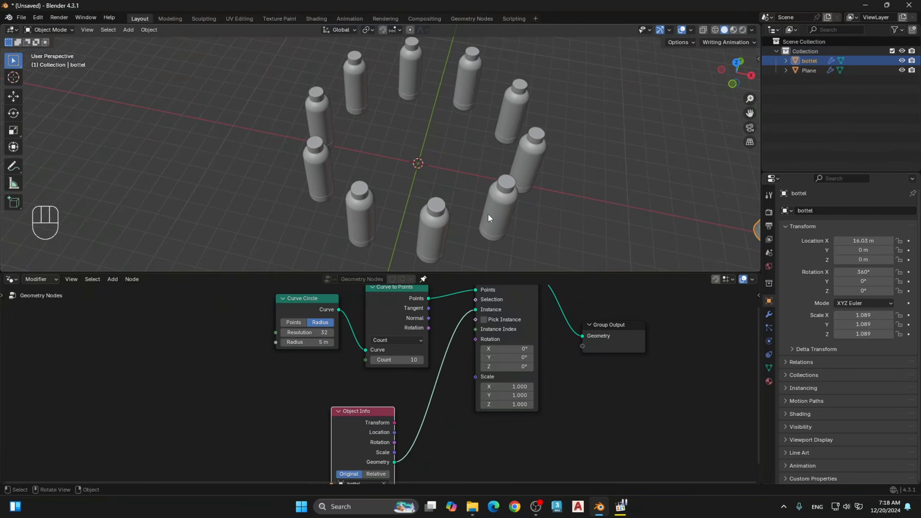
Step: Try out the rotation values of the Instance on Points node on the bottles
mouse_move(506, 349)
left_mouse_down()
mouse_move(531, 349)
mouse_move(504, 349)
mouse_move(492, 362)
mouse_move(505, 358)
left_mouse_up()
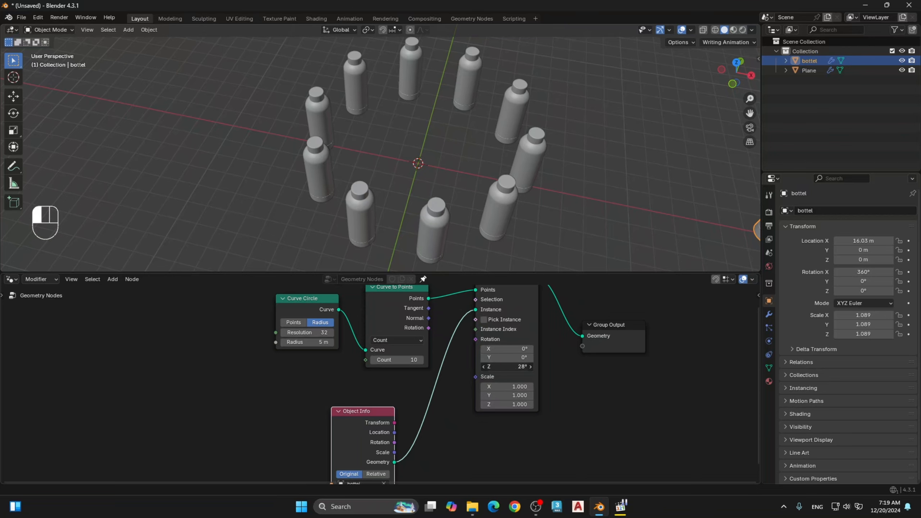
left_click_drag(507, 366, 523, 366)
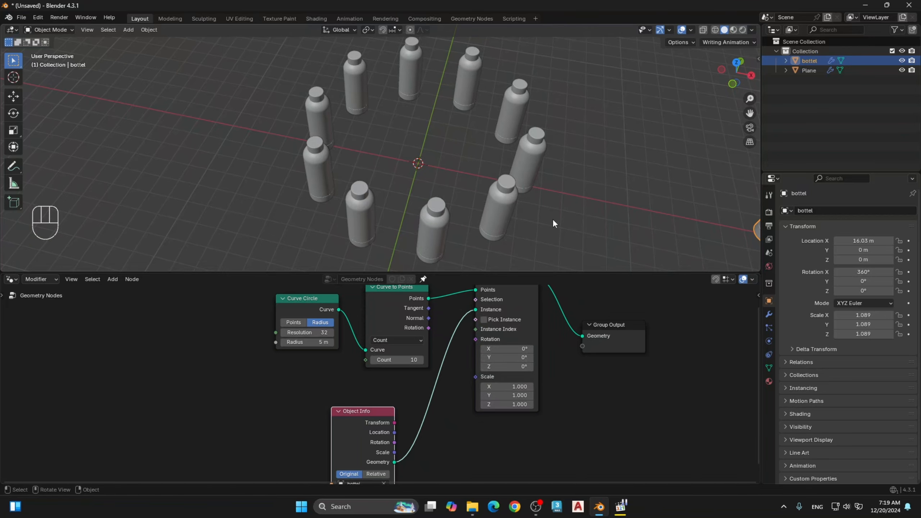
middle_click_drag(552, 220, 559, 189)
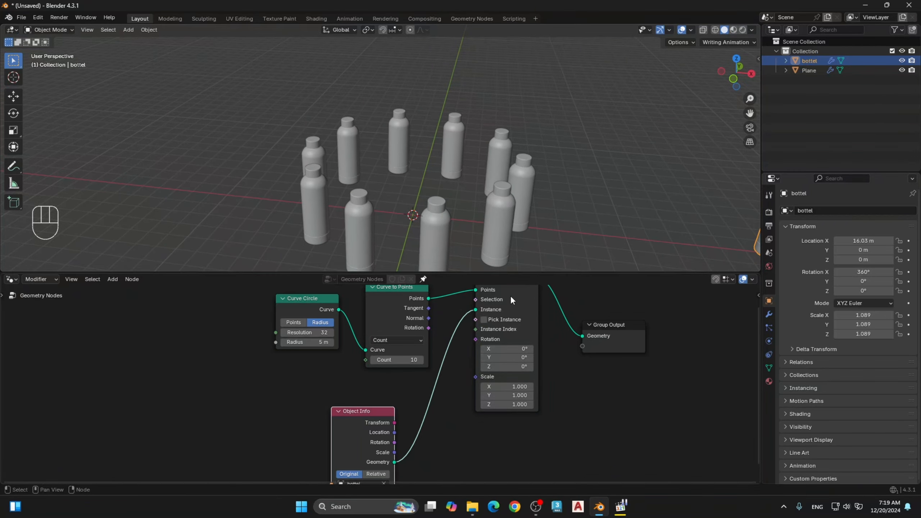
Step: Shift the Instance on Points and Group Output nodes aside and insert a Transform Geometry node between Curve to Points and Instance on Points
middle_click_drag(464, 409, 455, 428)
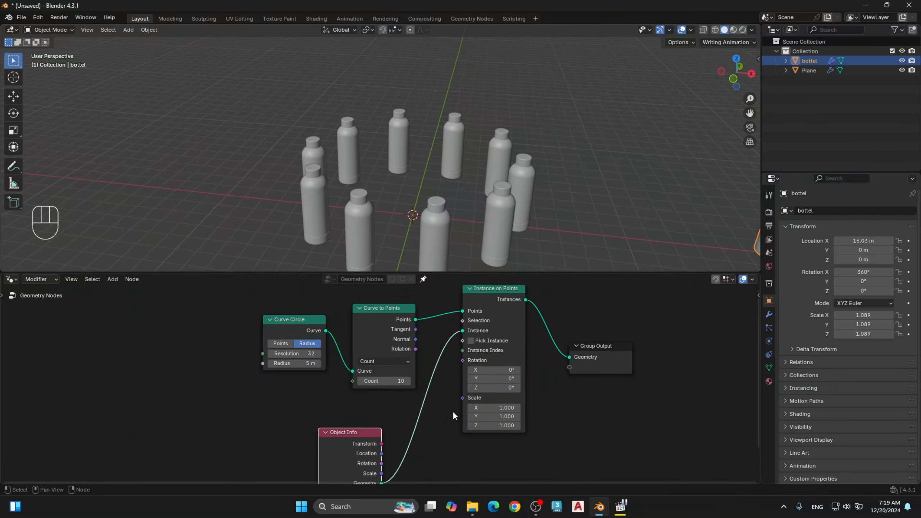
middle_click_drag(439, 389, 385, 403)
left_click_drag(561, 315, 451, 391)
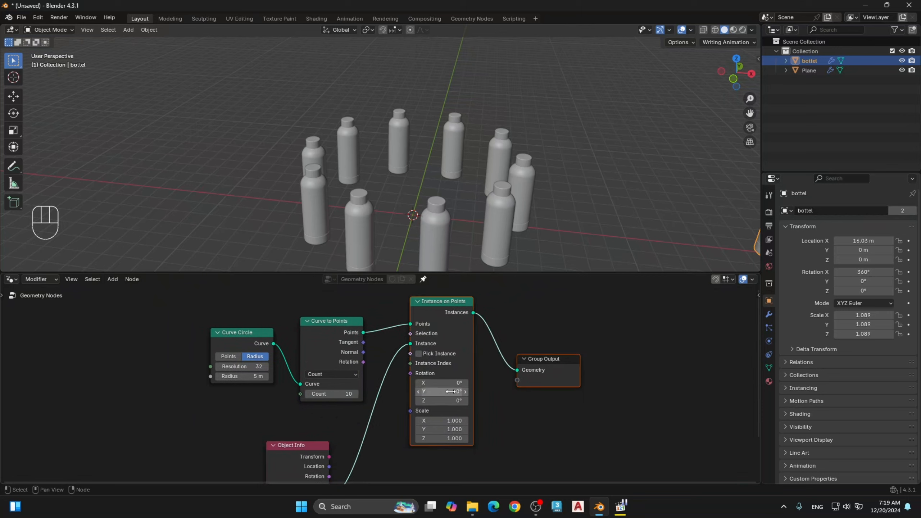
left_click_drag(460, 313, 575, 344)
key("shift+a")
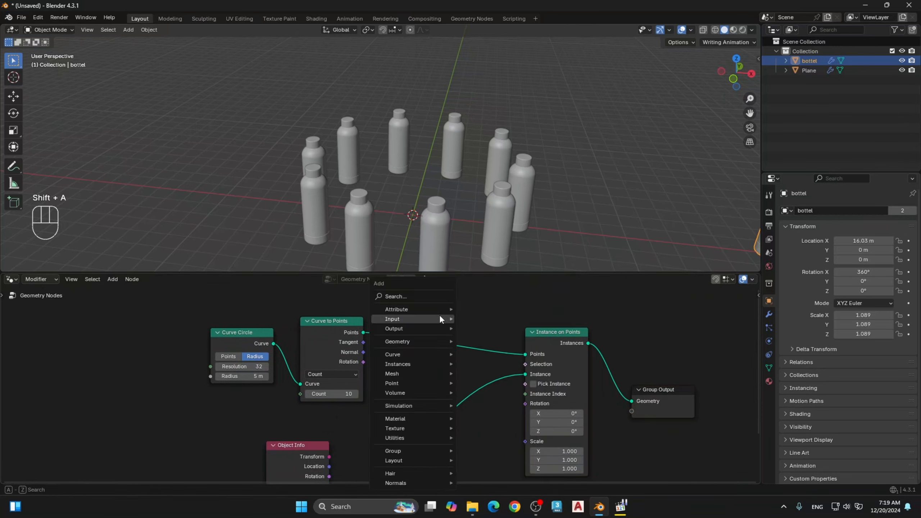
left_click(405, 298)
type("tras")
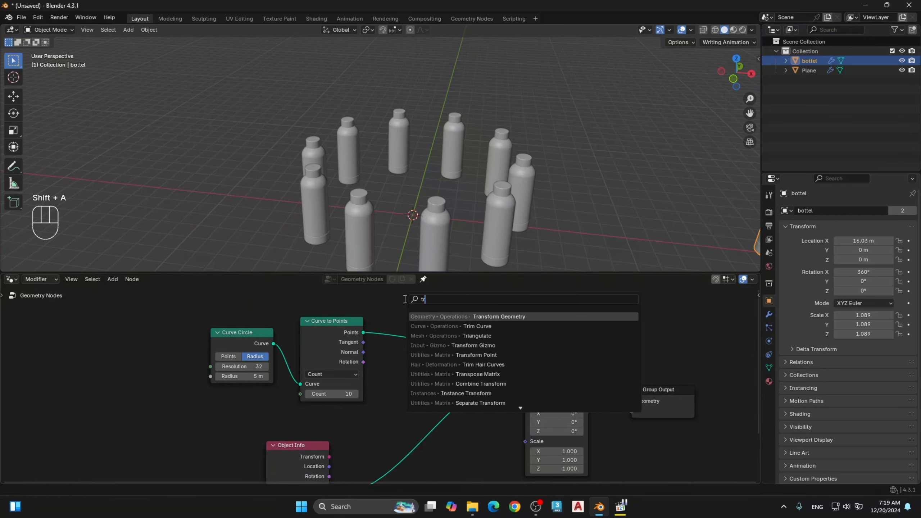
left_click(459, 316)
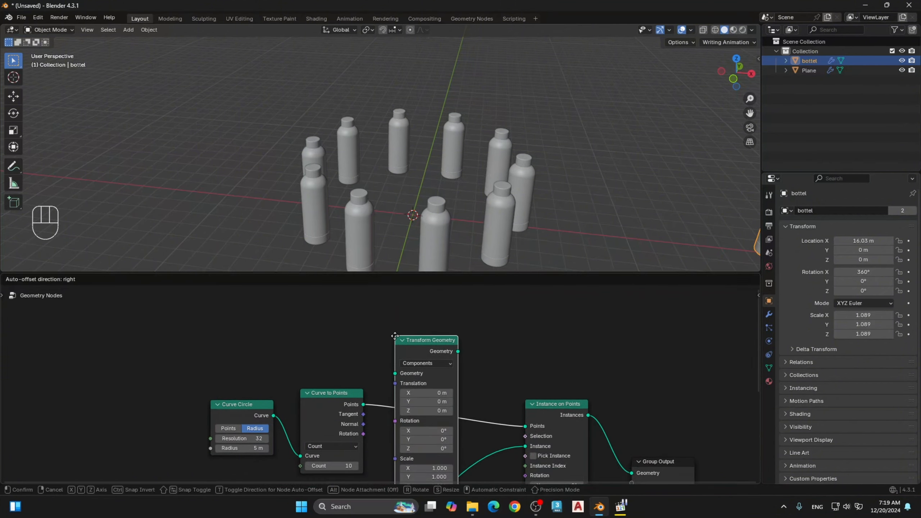
left_click(395, 337)
Step: Try tilting the ring of bottles with the rotation values of the Transform Geometry node
middle_click_drag(482, 397, 437, 316)
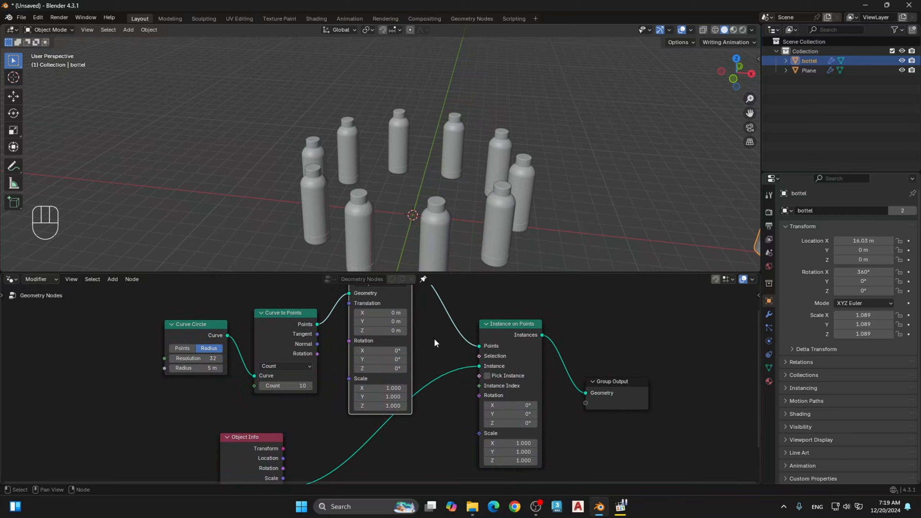
scroll(434, 340, "down", 1)
middle_click_drag(432, 352, 428, 381)
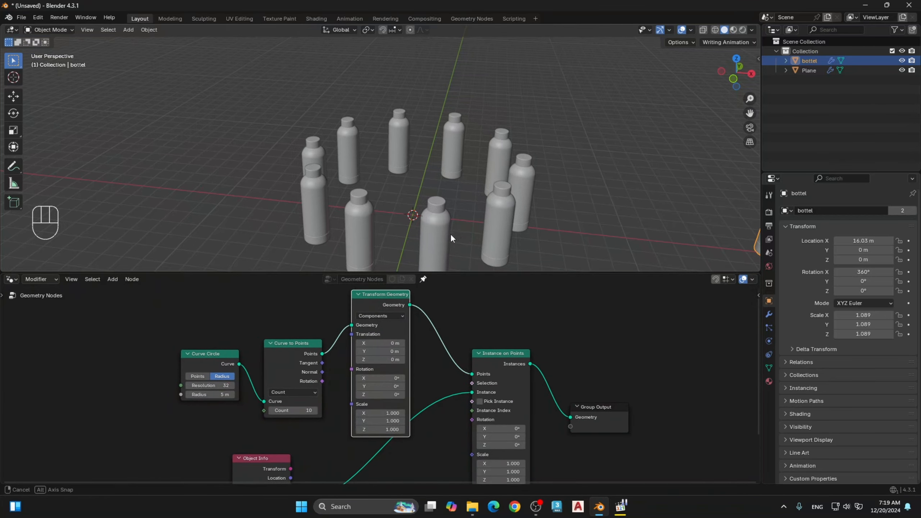
middle_click_drag(450, 233, 485, 262)
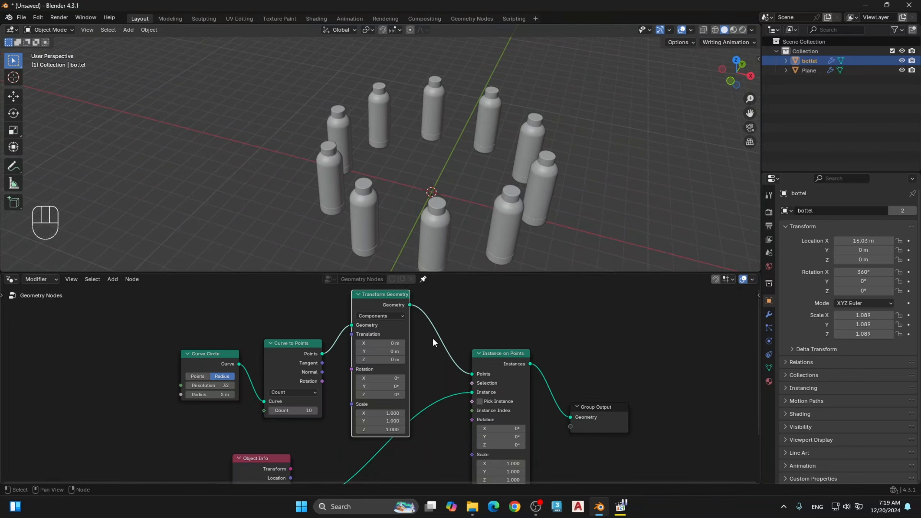
mouse_move(379, 379)
left_mouse_down()
mouse_move(404, 379)
mouse_move(379, 378)
left_mouse_up()
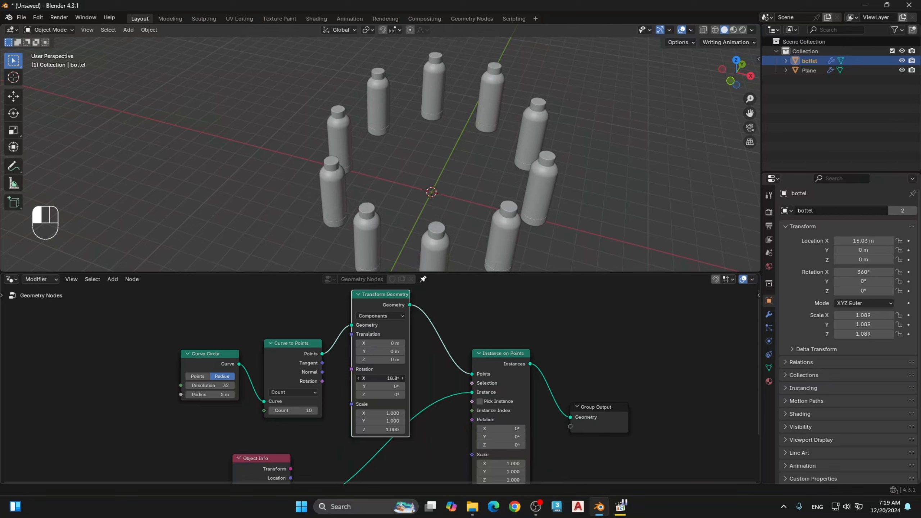
right_click(377, 378)
left_click_drag(399, 379, 457, 398)
right_click(389, 398)
right_click(387, 398)
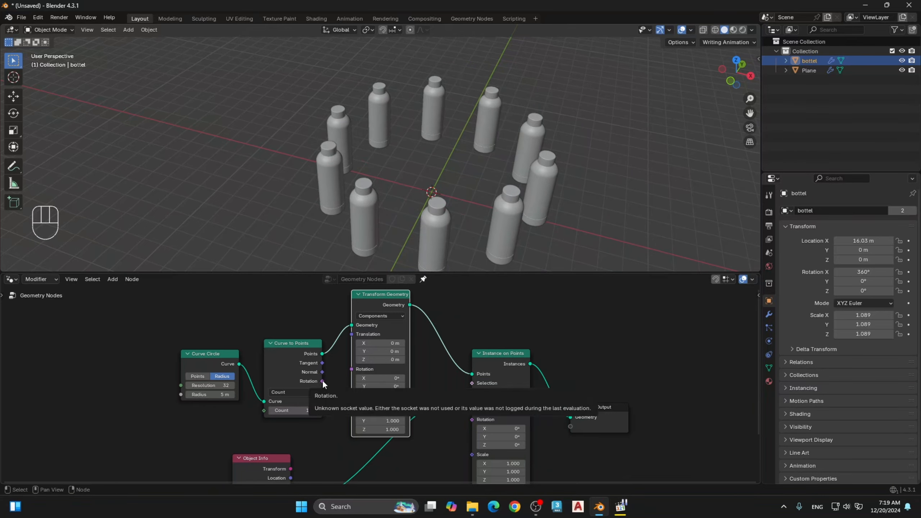
Step: Connect the Rotation output of Curve to Points to the Rotation input of Instance on Points and check the ring in top view
left_click_drag(322, 381, 478, 420)
middle_click_drag(448, 164, 486, 199)
key("KP_7")
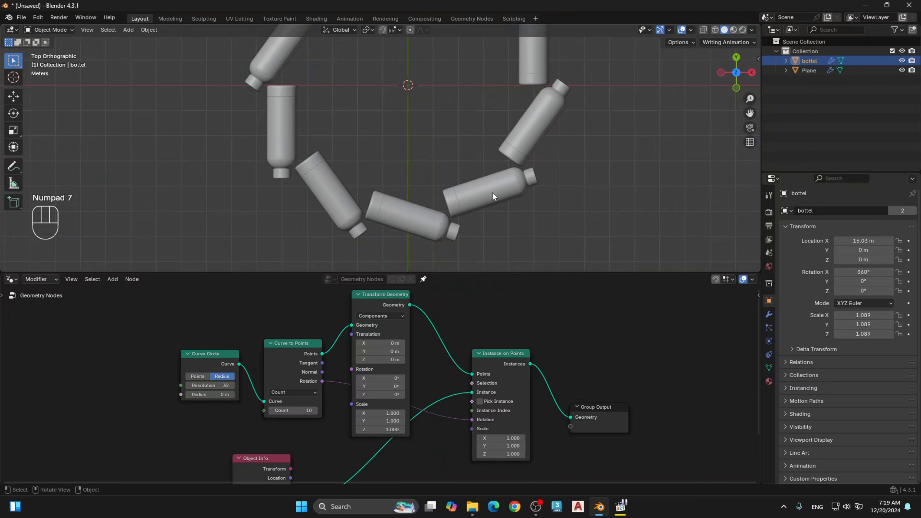
middle_click_drag(572, 89, 556, 147, "shift")
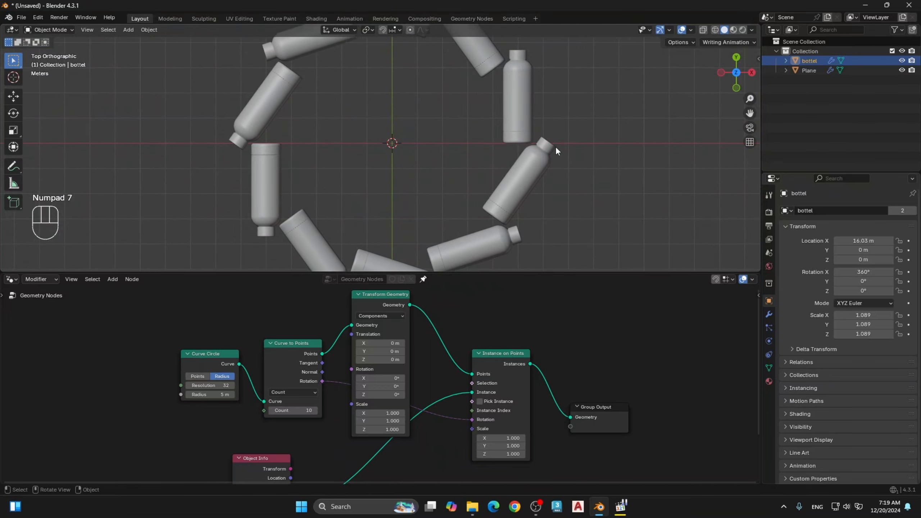
scroll(555, 148, "down", 2)
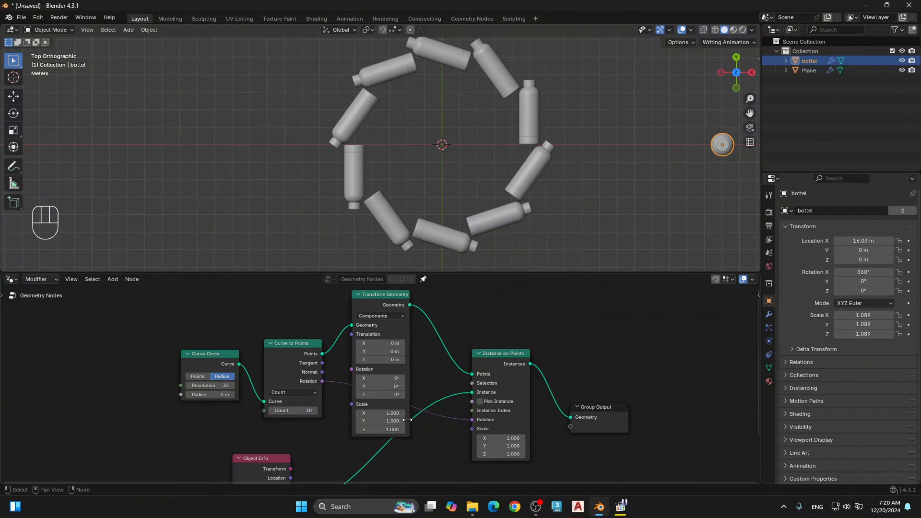
Step: Set the Transform Geometry node's Z rotation to 223° and the Curve Circle radius to 8.4 m
left_click_drag(386, 397, 469, 397)
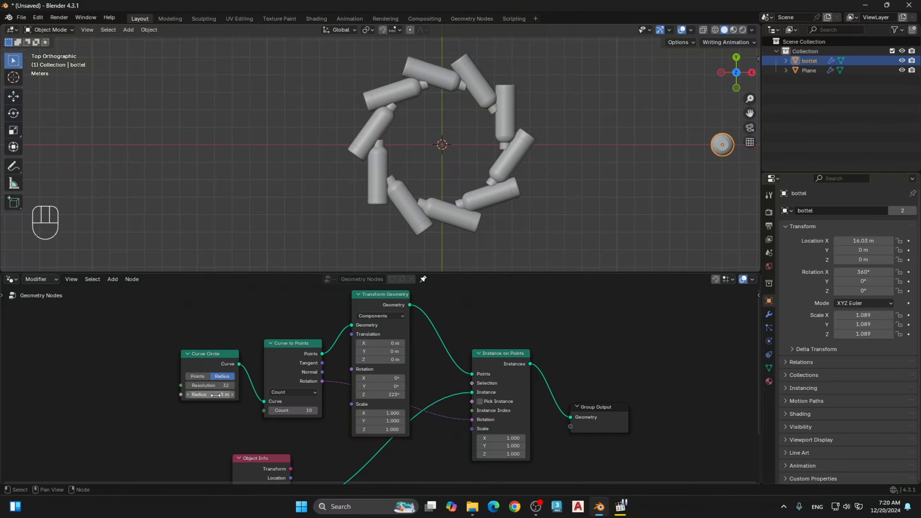
left_click_drag(216, 395, 255, 394)
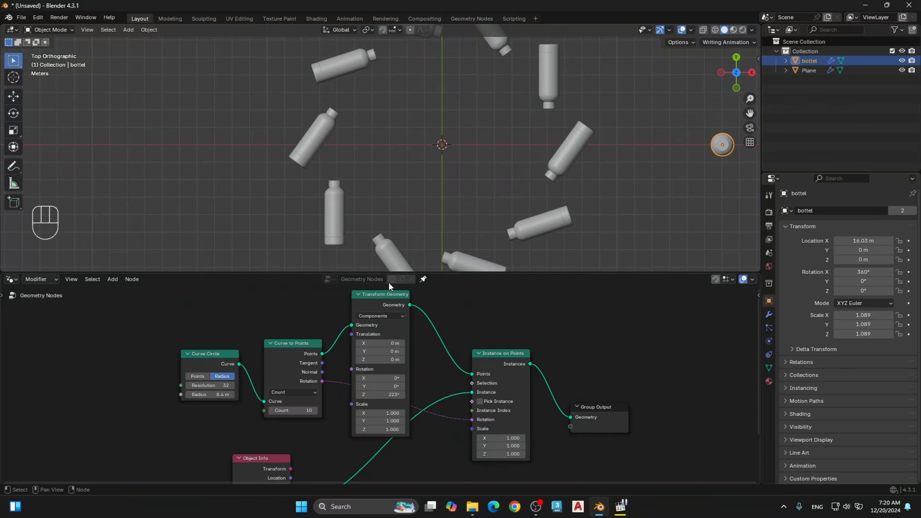
Step: Enlarge the 3D viewport area and split it vertically into two side-by-side viewports
left_click_drag(388, 273, 23, 300)
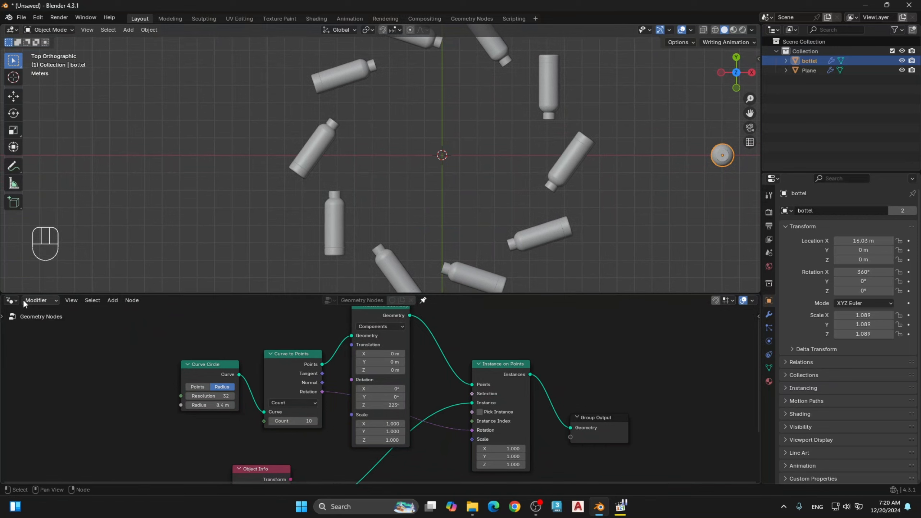
left_click_drag(197, 294, 200, 343)
left_click(12, 30)
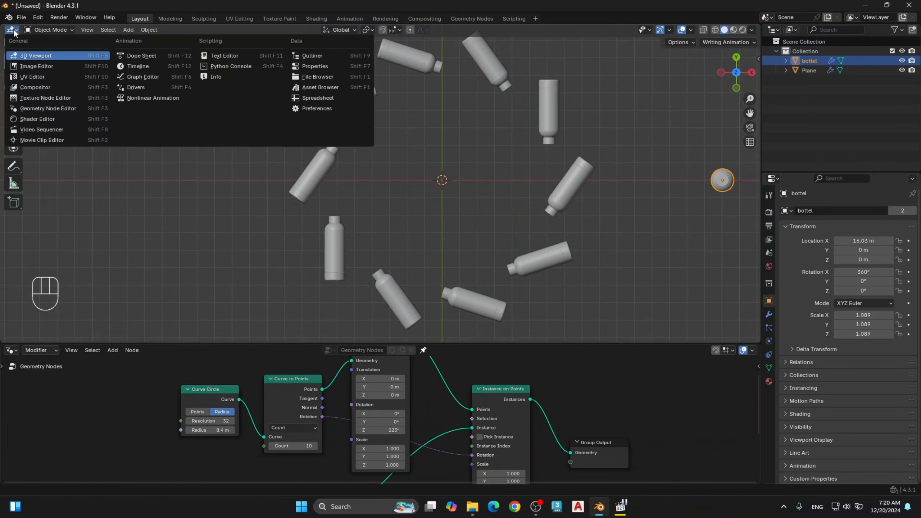
left_click_drag(2, 27, 436, 73)
scroll(286, 192, "up", 1)
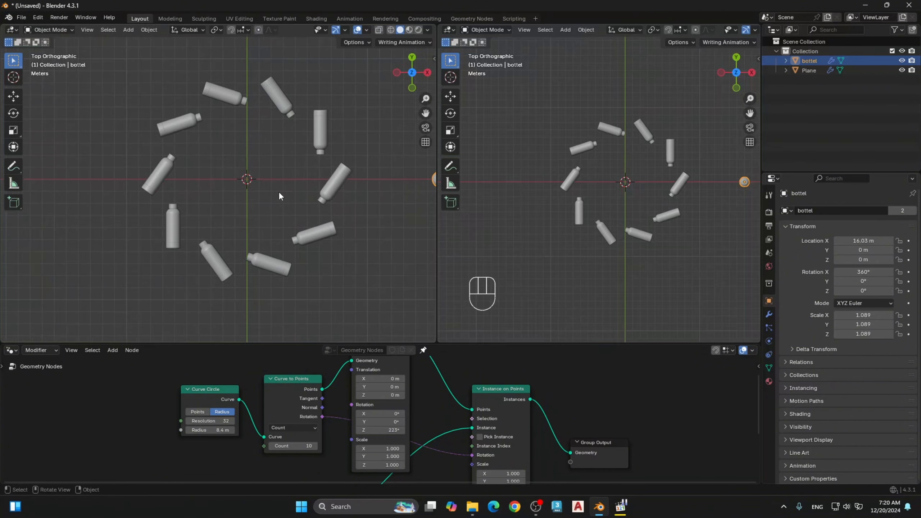
Step: Add a camera, align it to the current top view, and move it to centre the ring of bottles horizontally in its frame
key("shift+a")
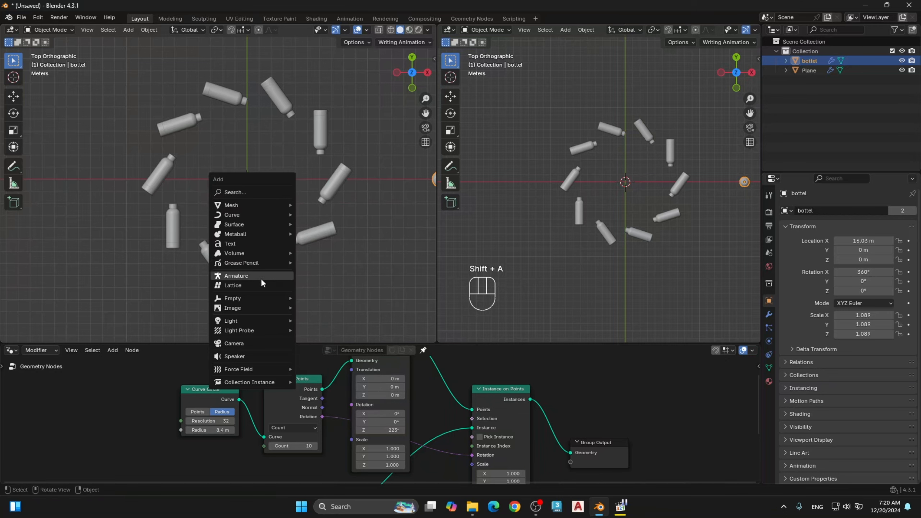
left_click(244, 343)
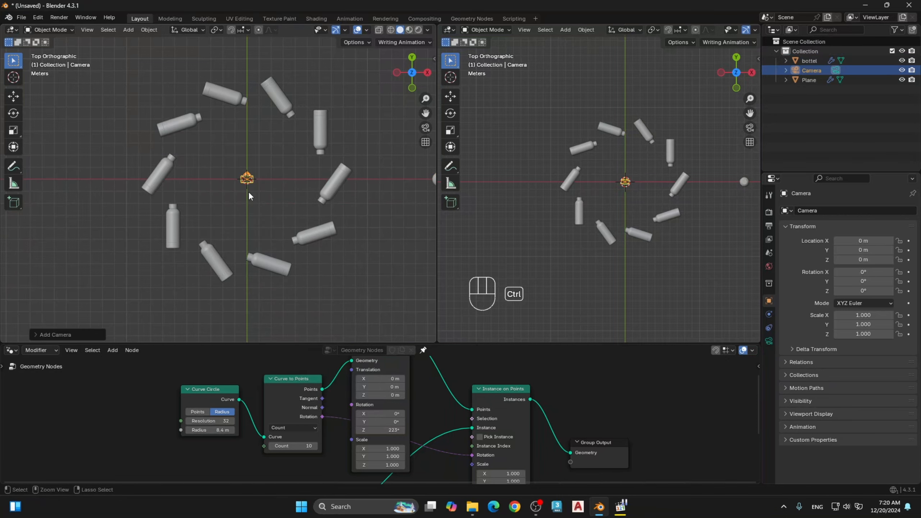
key("ctrl+alt+KP_0")
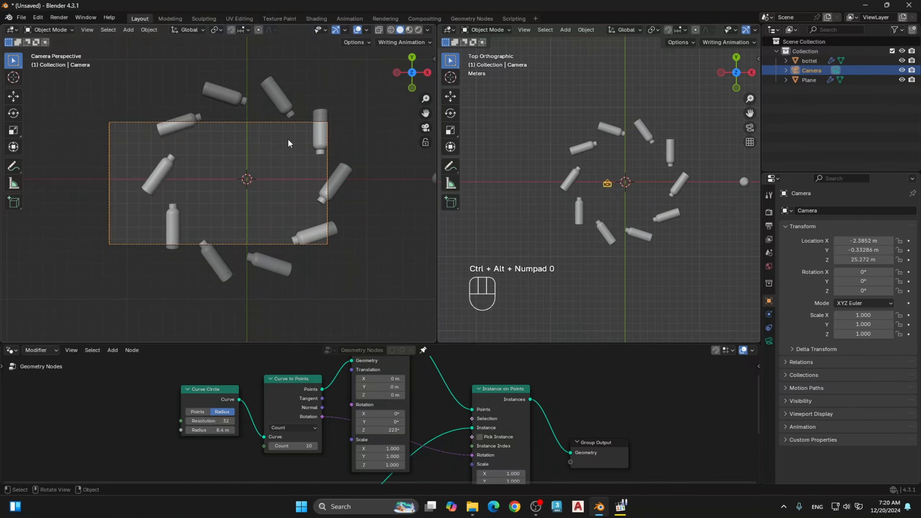
key("g")
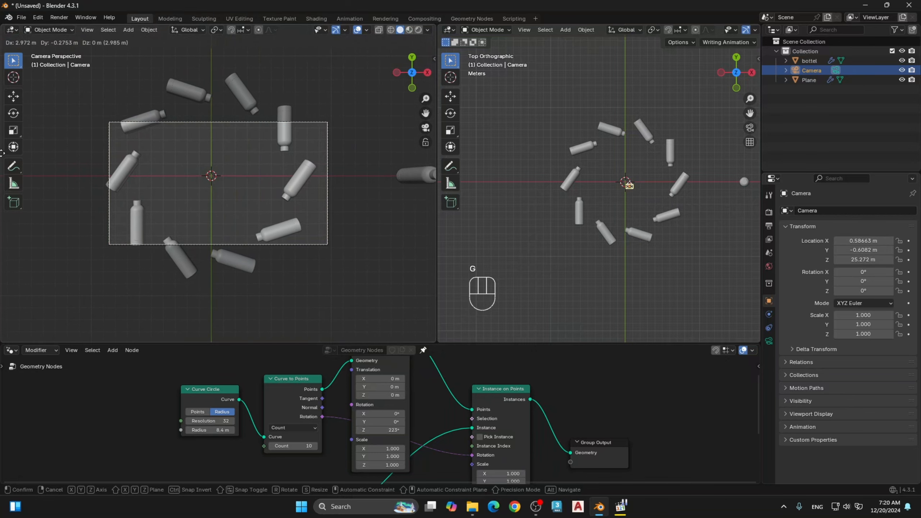
left_click(333, 191)
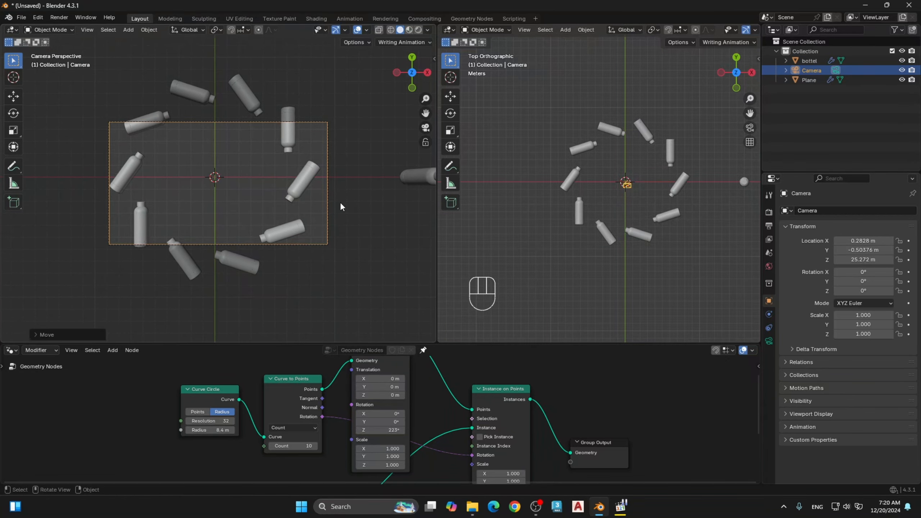
Step: Set the camera's focal length to 128 mm and raise the camera along Z until the whole ring fits the frame
left_click(770, 341)
left_click(855, 257)
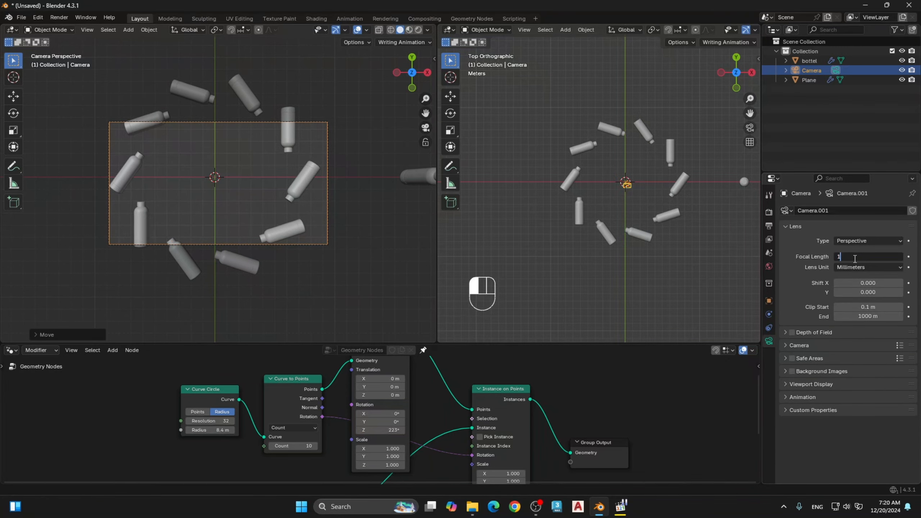
key("Return")
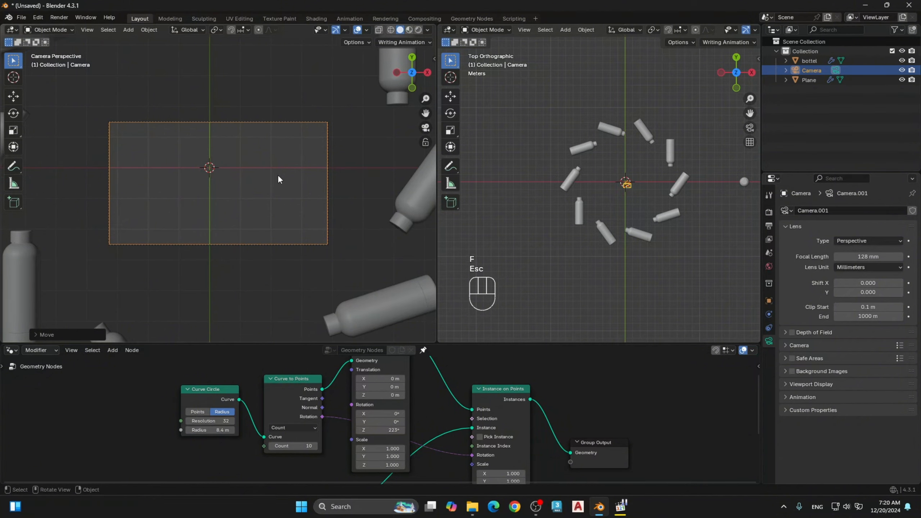
key("g")
key("z")
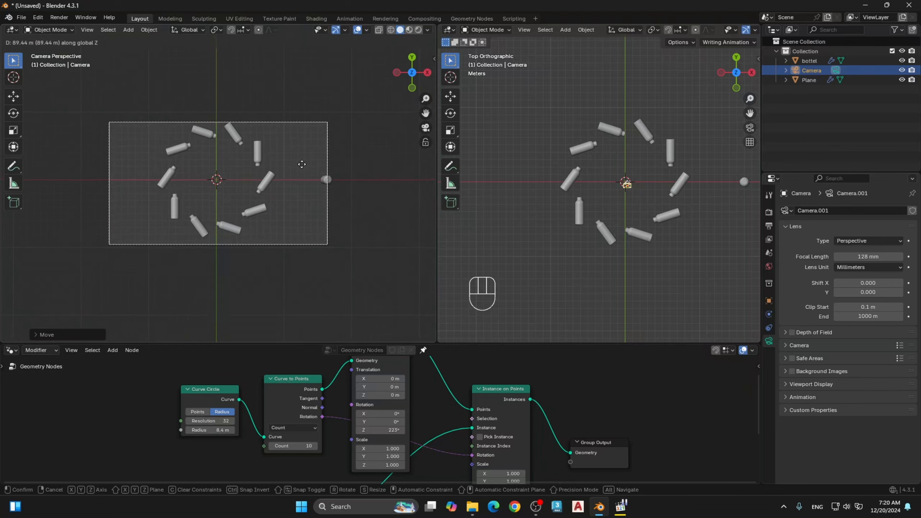
left_click(313, 184)
Step: Move the original bottle about 17 m along X, out of the camera frame
left_click(315, 186)
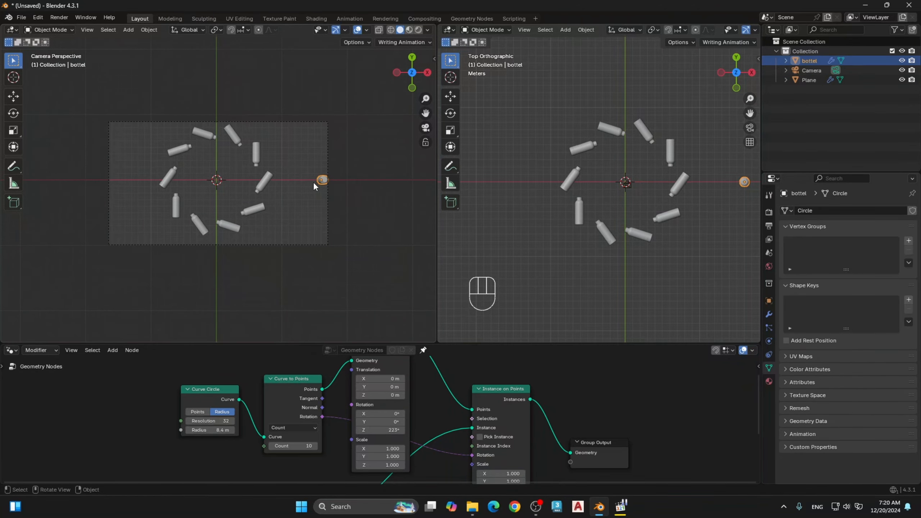
key("g")
key("x")
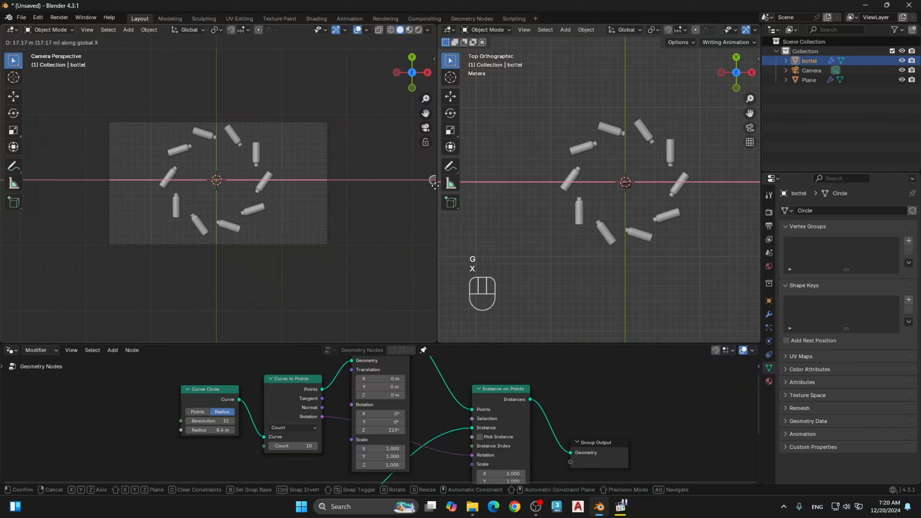
left_click(434, 185)
Step: Add a mesh plane at the centre of the ring and scale it up about 10.8 times
scroll(284, 170, "up", 3)
middle_click_drag(628, 189, 629, 116)
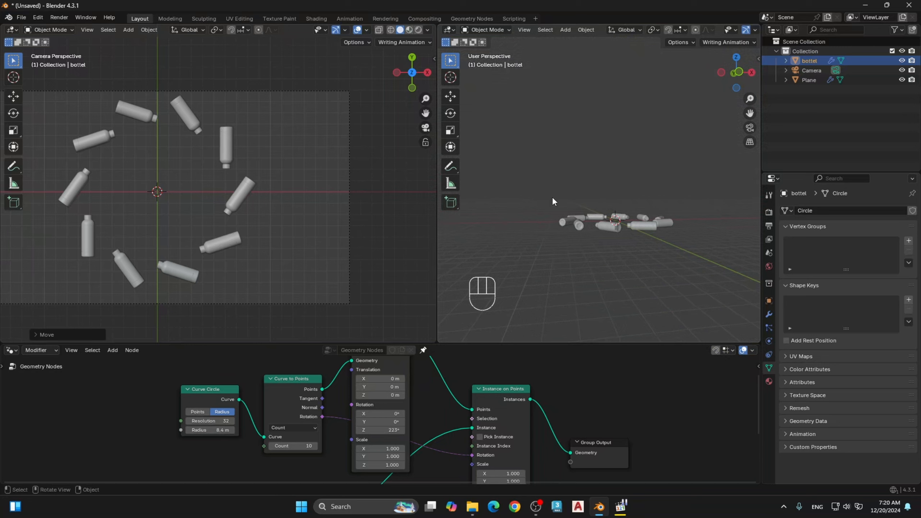
key("shift+a")
mouse_move(528, 59)
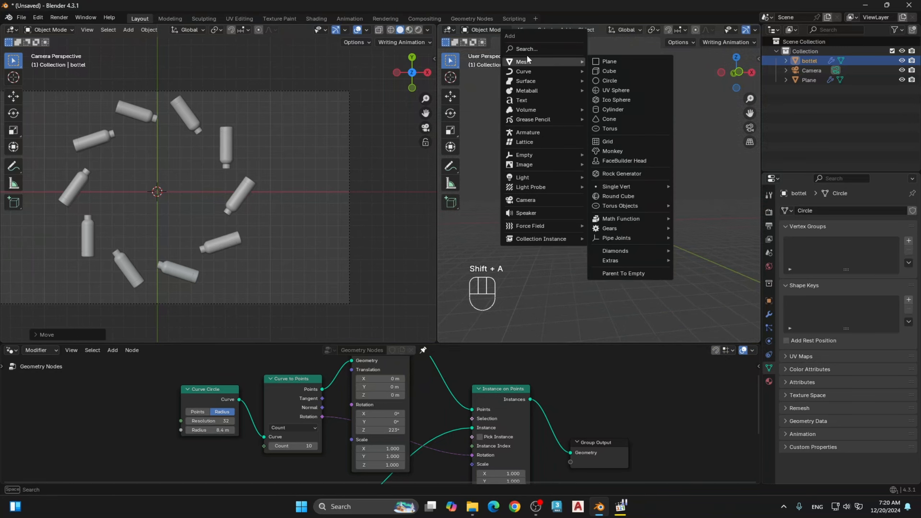
left_click(617, 59)
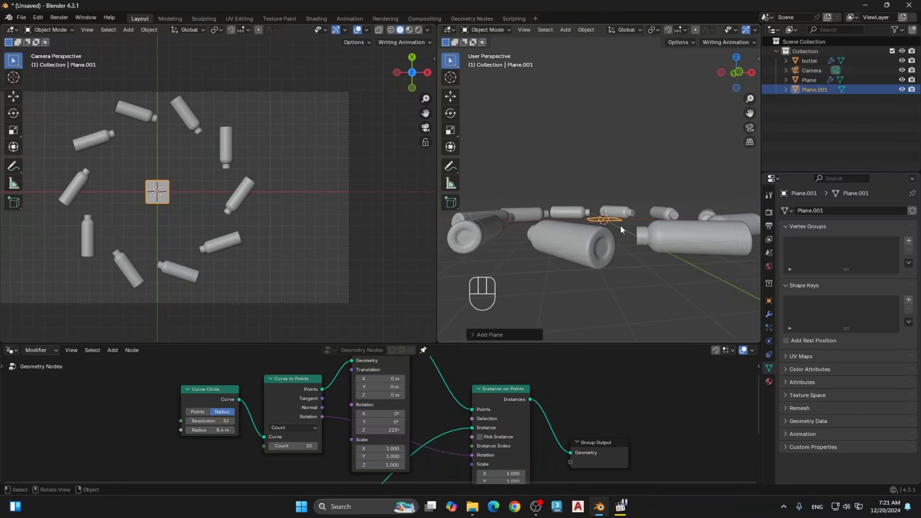
middle_click_drag(621, 272, 633, 289)
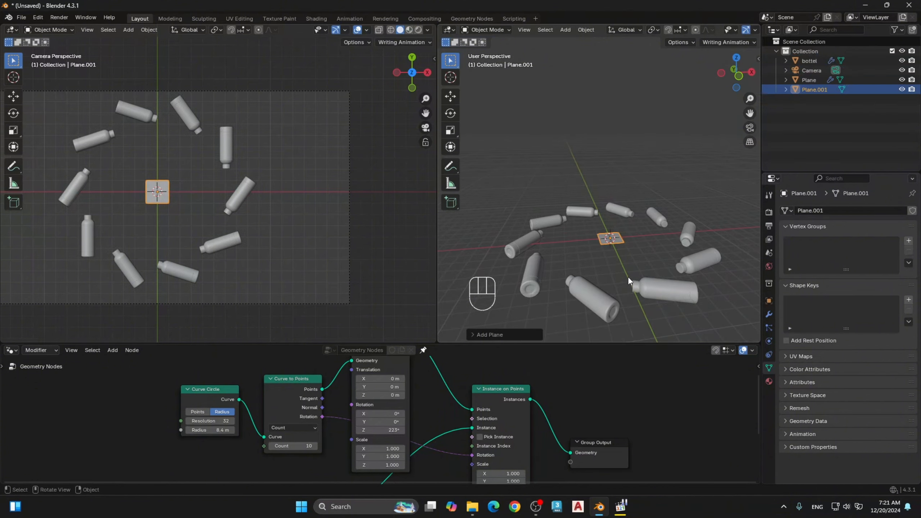
key("s")
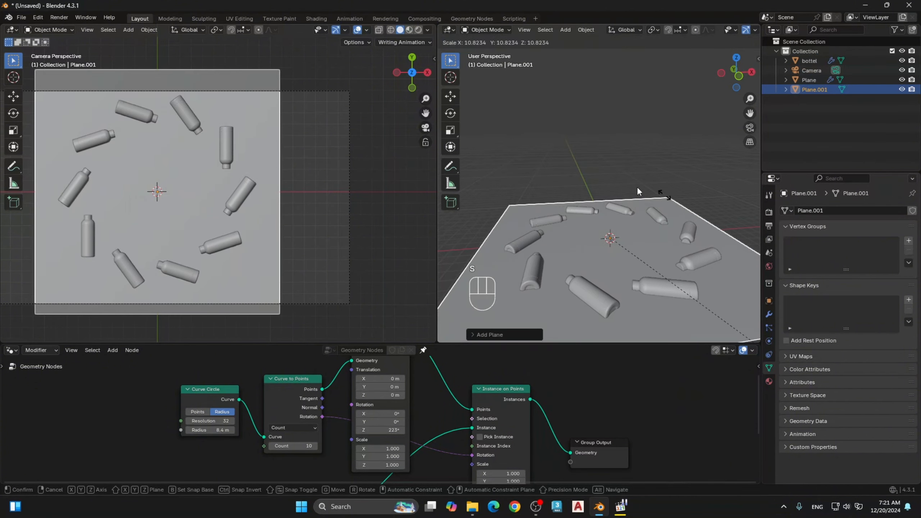
left_click(649, 198)
Step: Lower the plane along Z until it sits just beneath the bottles as a floor
middle_click_drag(649, 200, 648, 179)
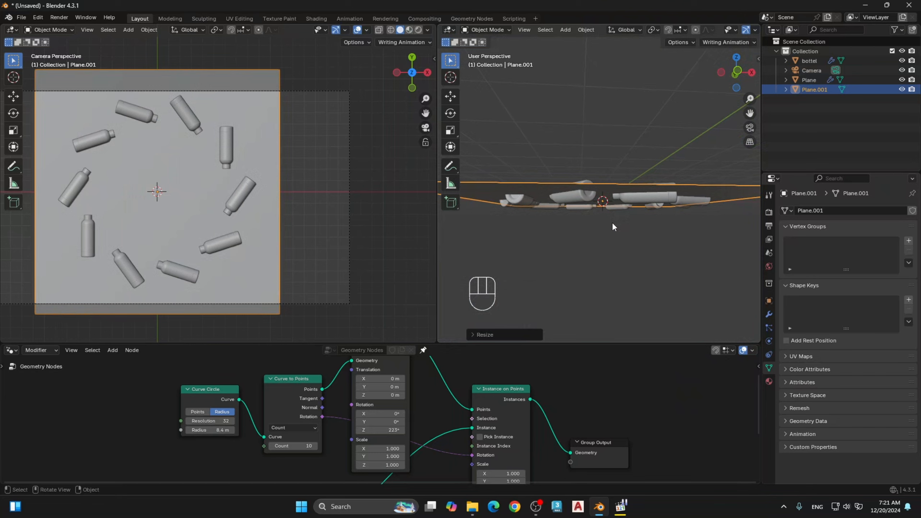
key("g")
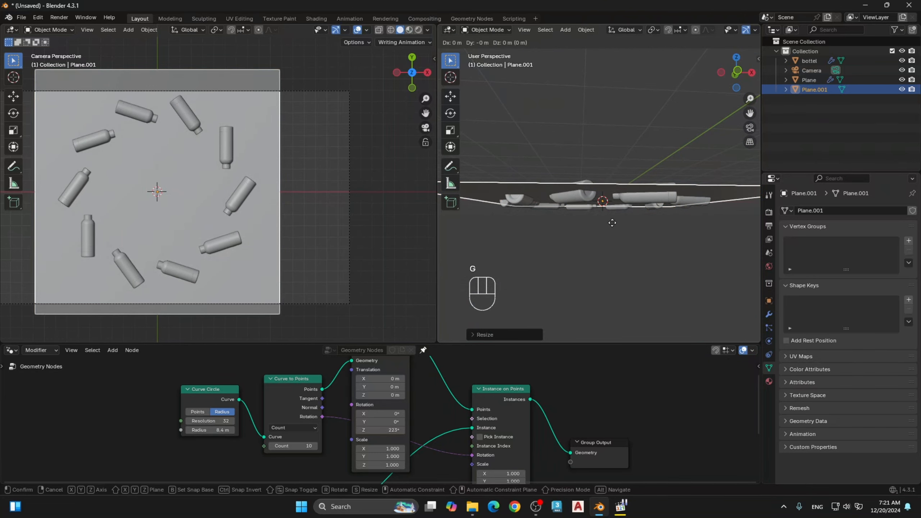
key("z")
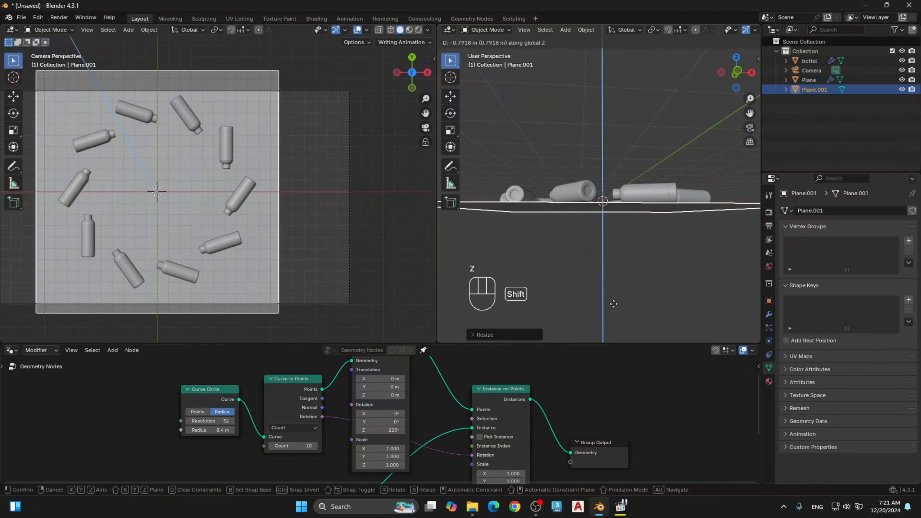
left_click(624, 283)
key("KP_1")
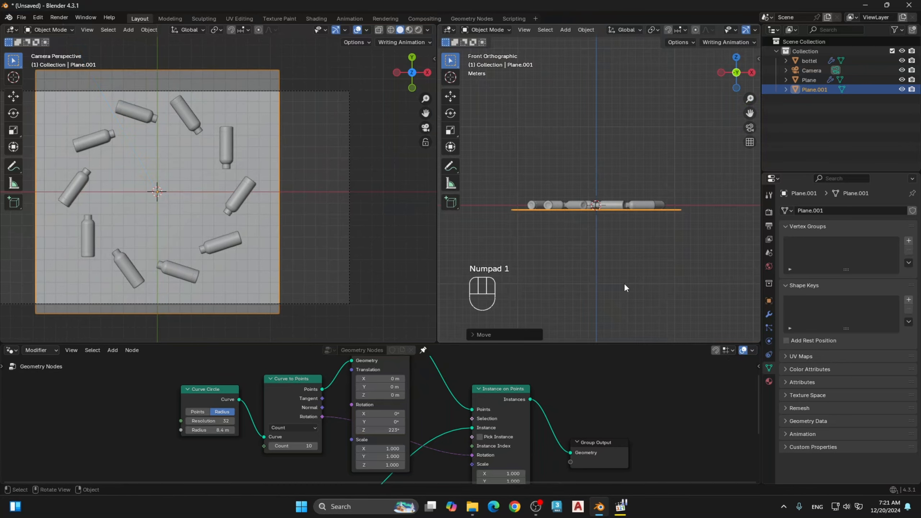
scroll(625, 283, "up", 4)
middle_click_drag(621, 283, 629, 144)
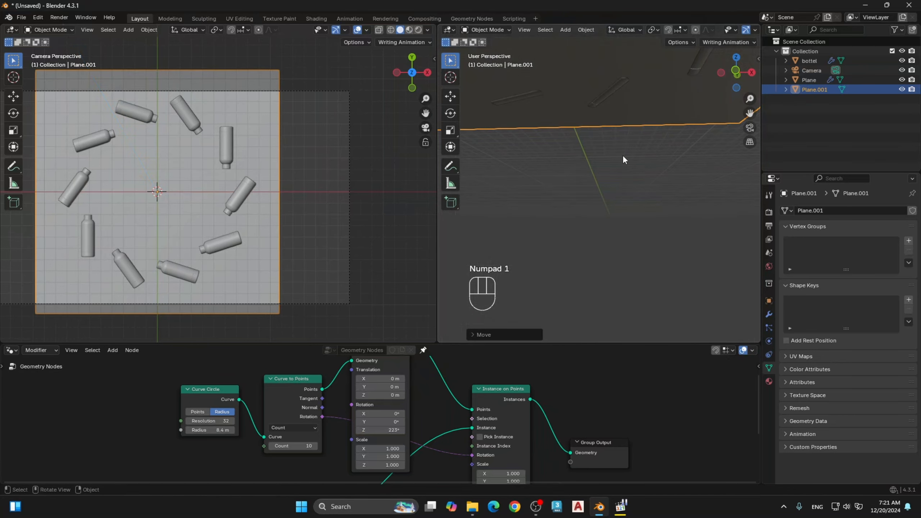
key("g")
key("z")
key("shift")
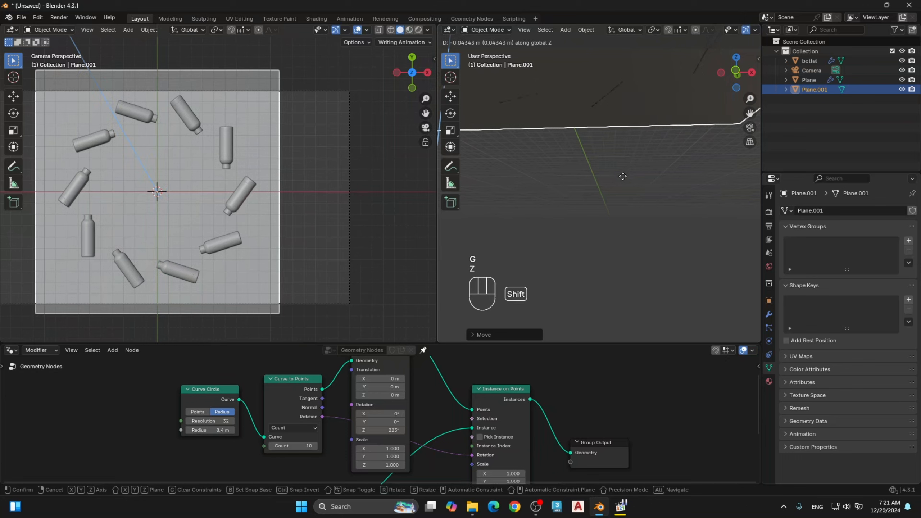
left_click(622, 176)
middle_click_drag(619, 169, 628, 212)
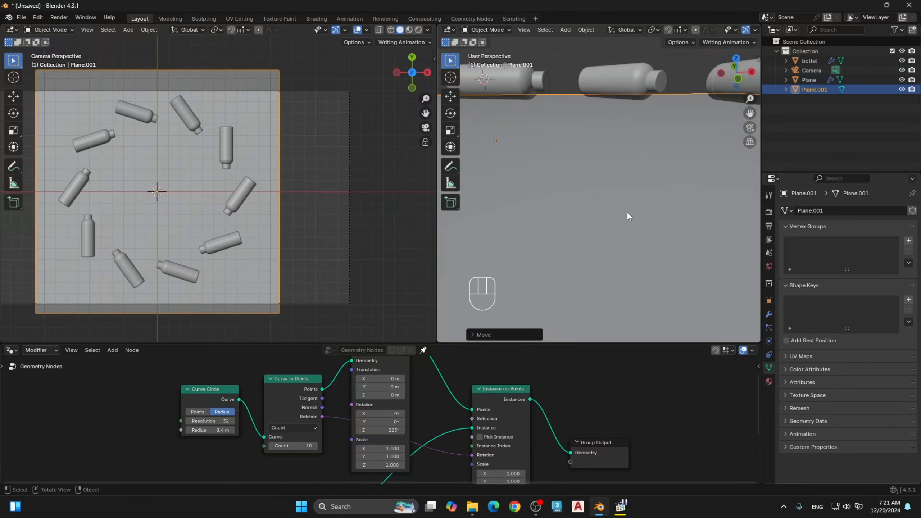
Step: Stretch the floor plane along X beyond the camera frame and display the camera view in Material Preview shading
key("s")
key("x")
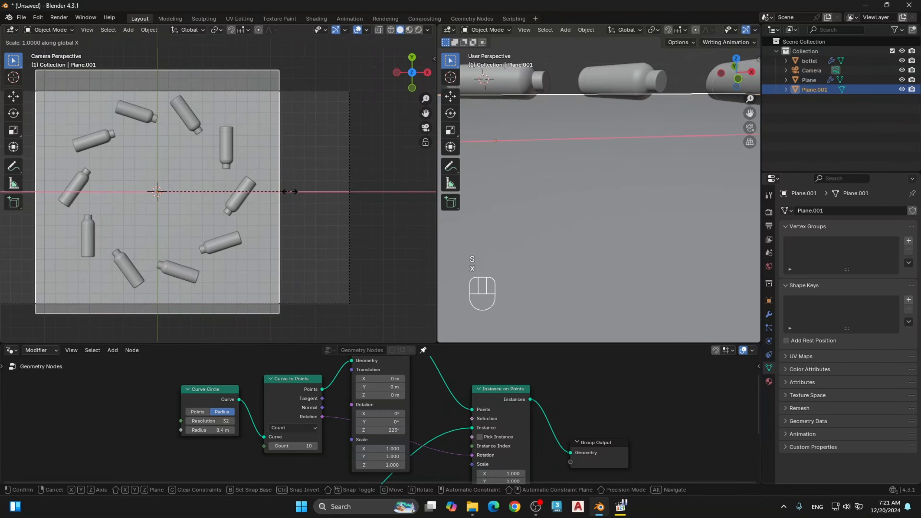
left_click(384, 220)
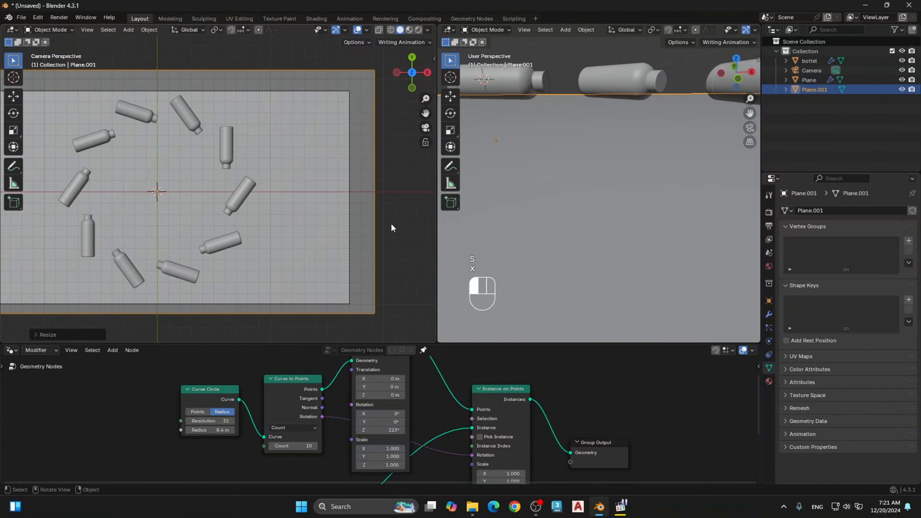
key("z")
left_click(233, 259)
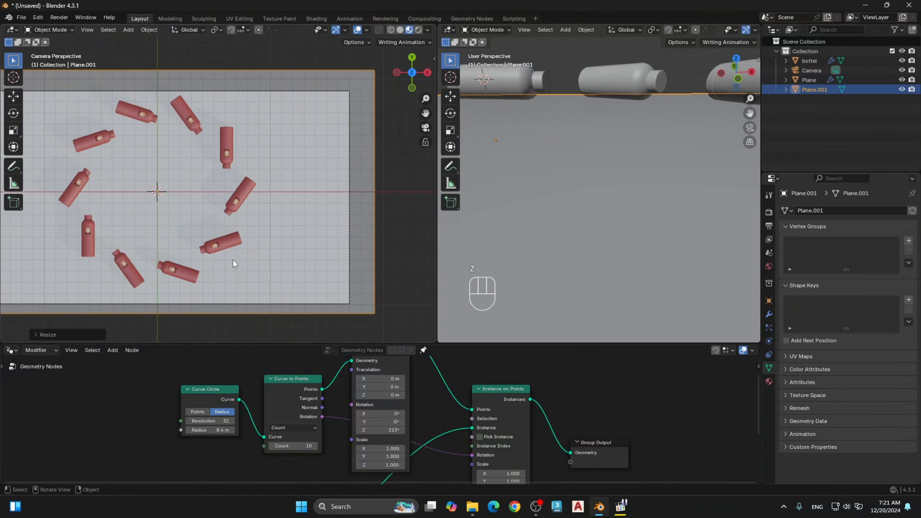
left_click_drag(425, 113, 485, 123)
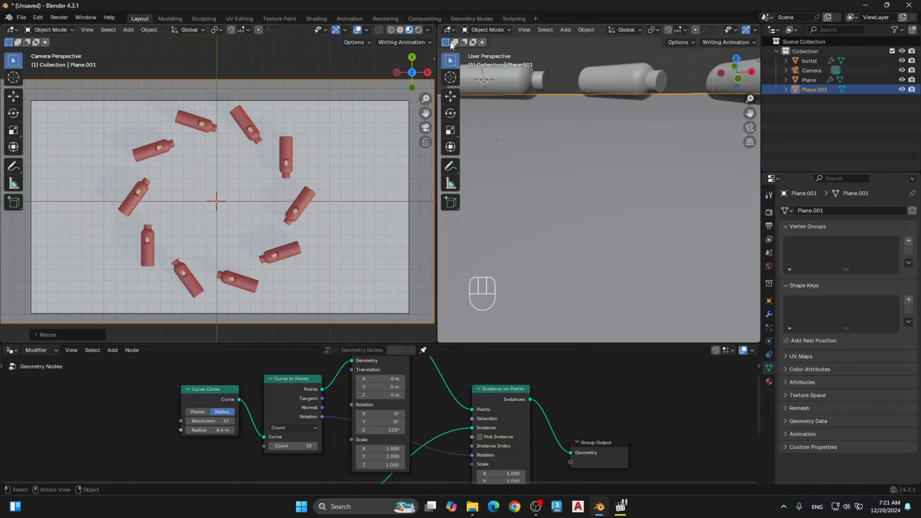
Step: Change the second viewport to a Geometry Node Editor showing the bottle ring's node tree, and the pinned node editor area to a Timeline
left_click(449, 30)
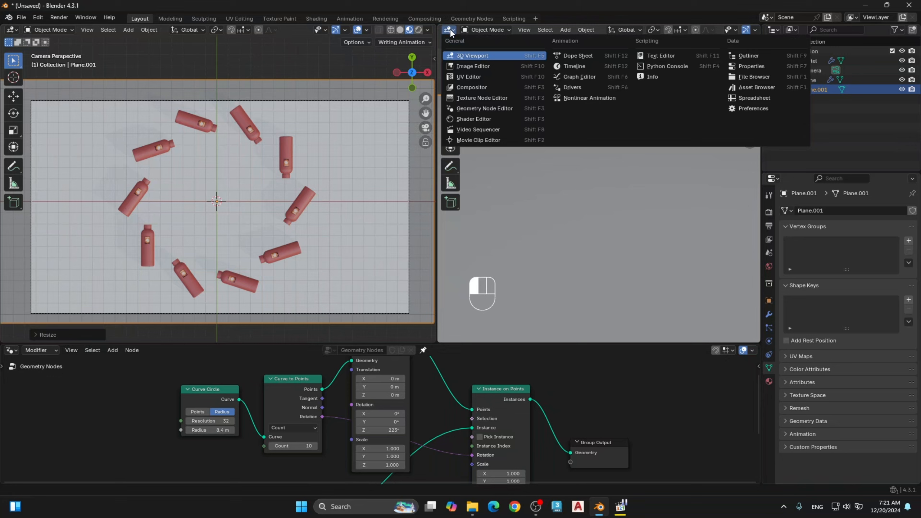
left_click(468, 109)
key("n")
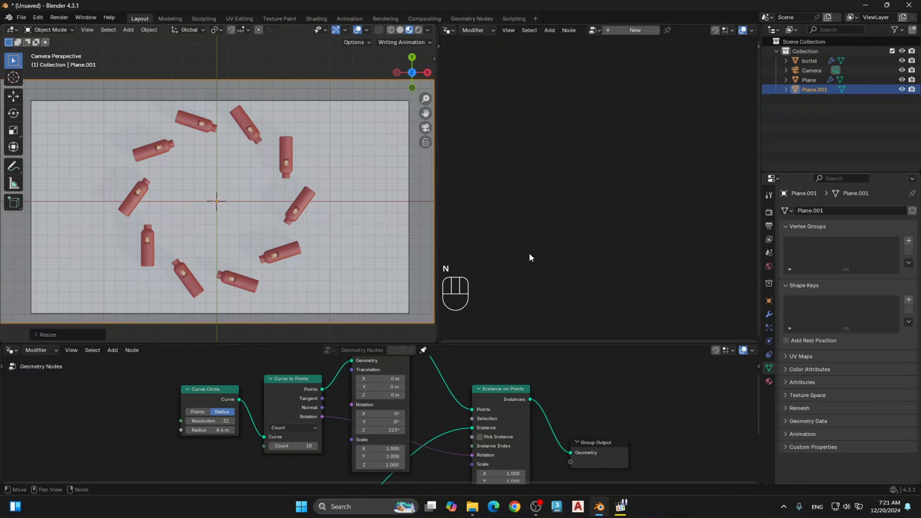
left_click(304, 204)
middle_click_drag(553, 192, 495, 135)
left_click(16, 353)
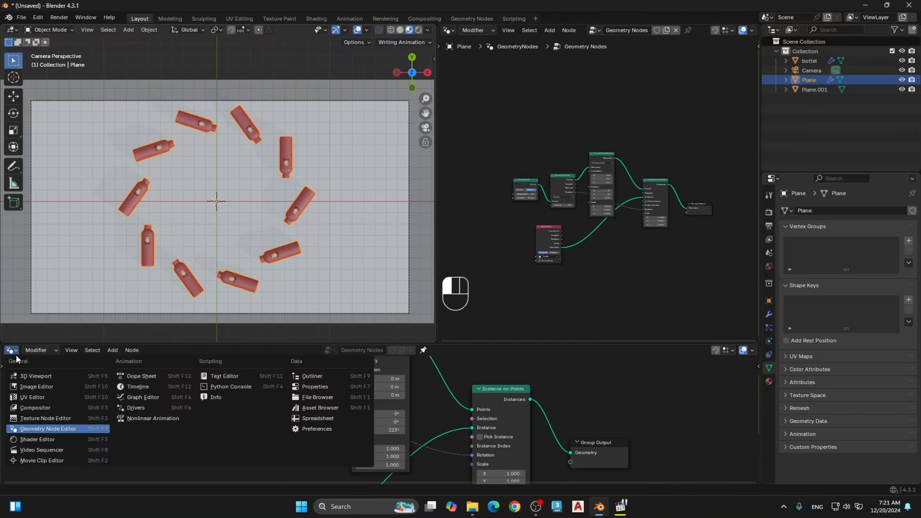
left_click(133, 388)
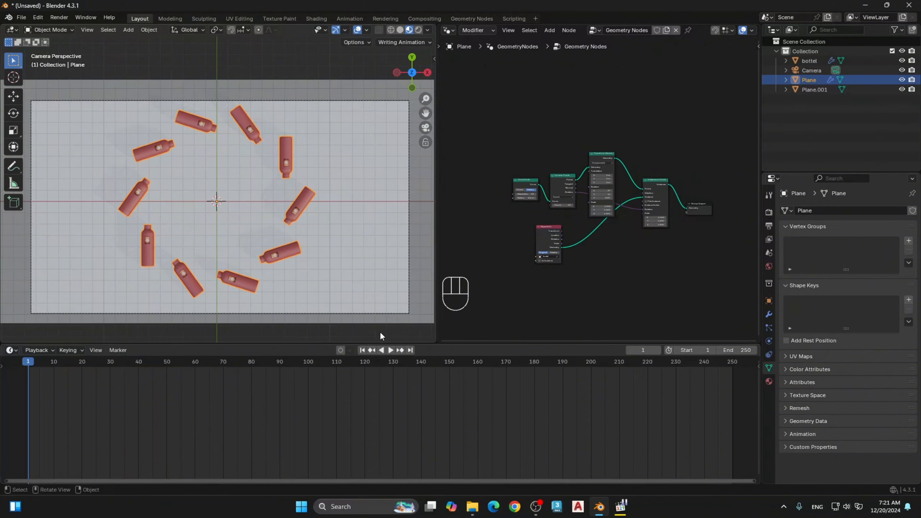
Step: Play the timeline briefly to check the ring's motion, stop it and return to frame 1
left_click(390, 350)
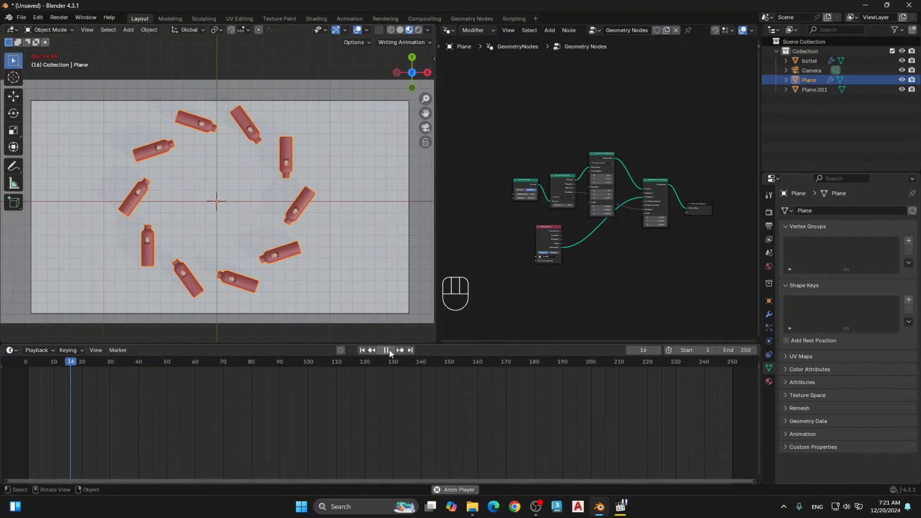
left_click(387, 349)
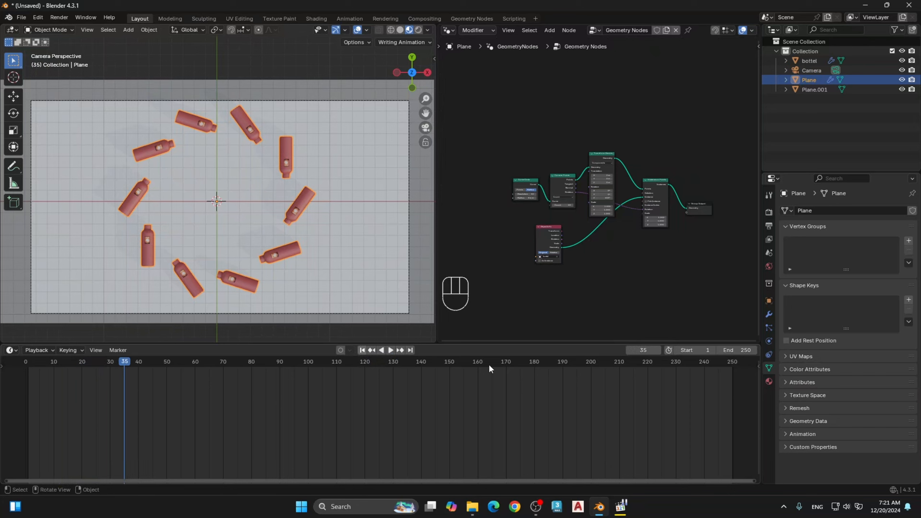
key("shift+Left")
Step: Set the Transform Geometry node's Z rotation to 0° and insert a single keyframe on it at frame 1
scroll(619, 238, "up", 2)
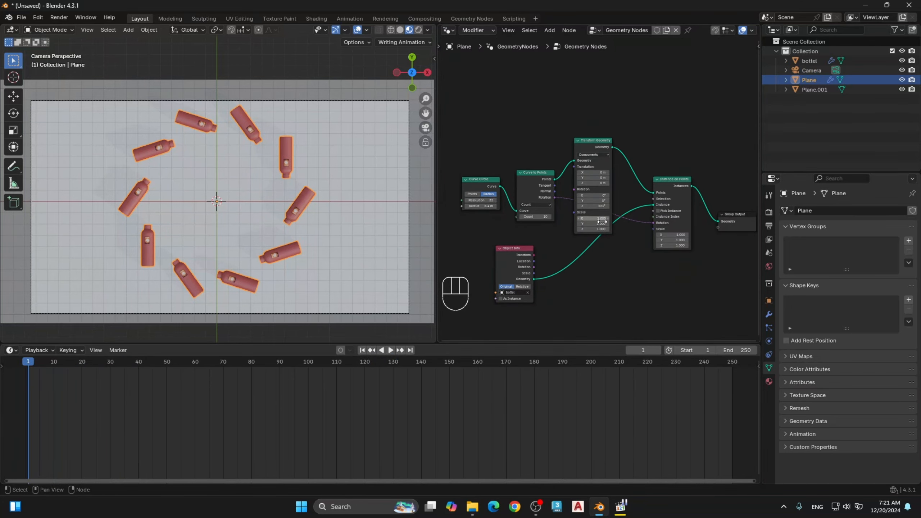
scroll(602, 222, "up", 4)
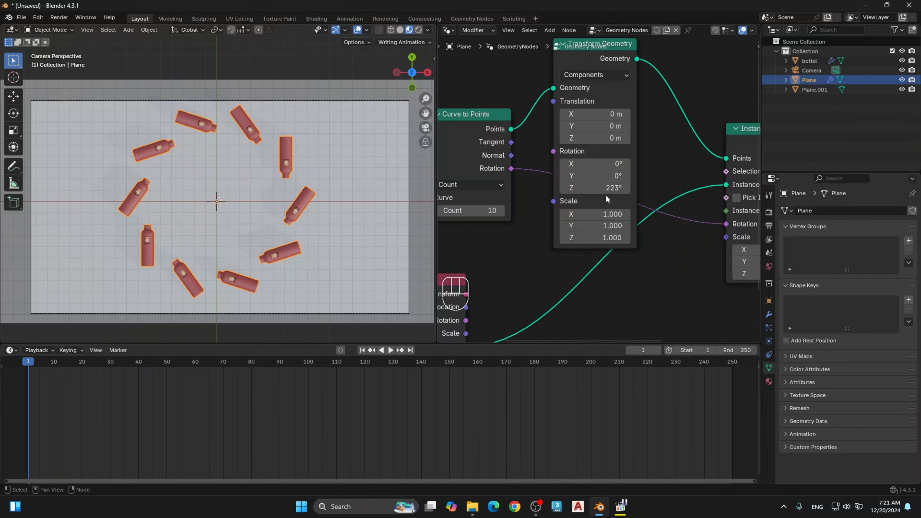
left_click(606, 192)
key("Return")
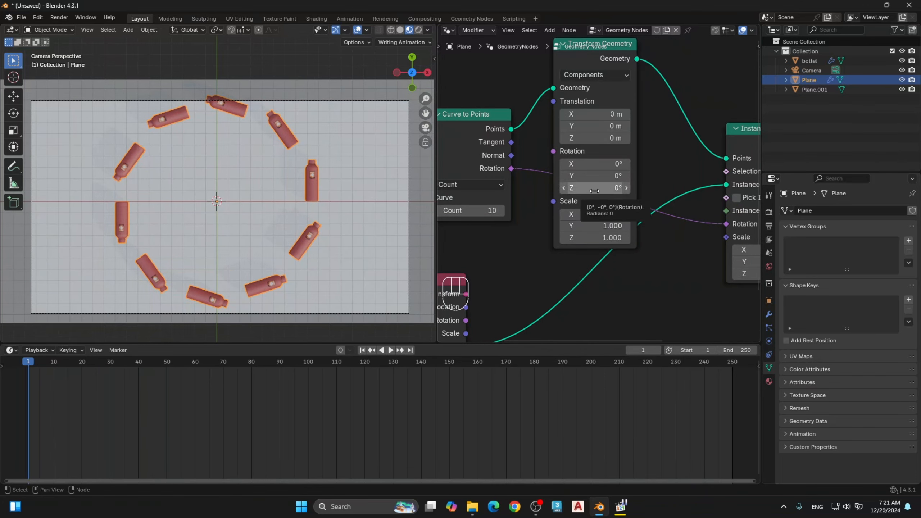
right_click(594, 189)
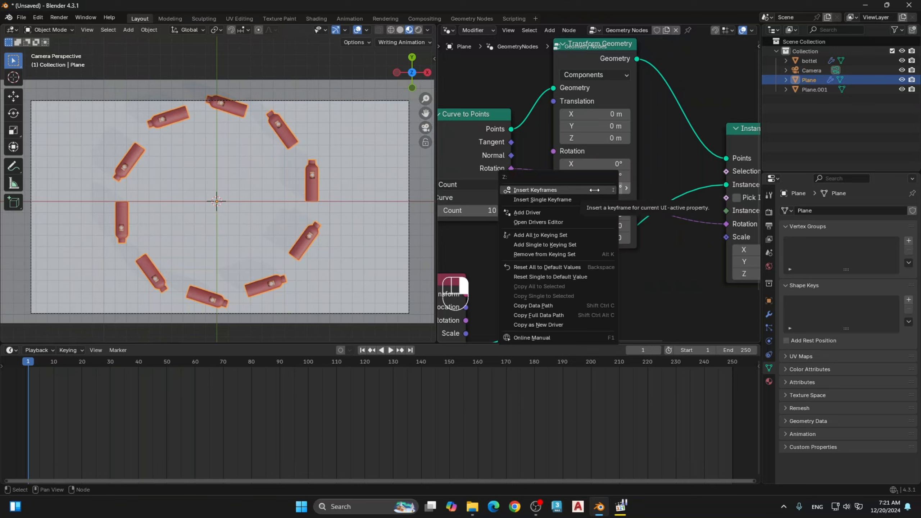
left_click(588, 200)
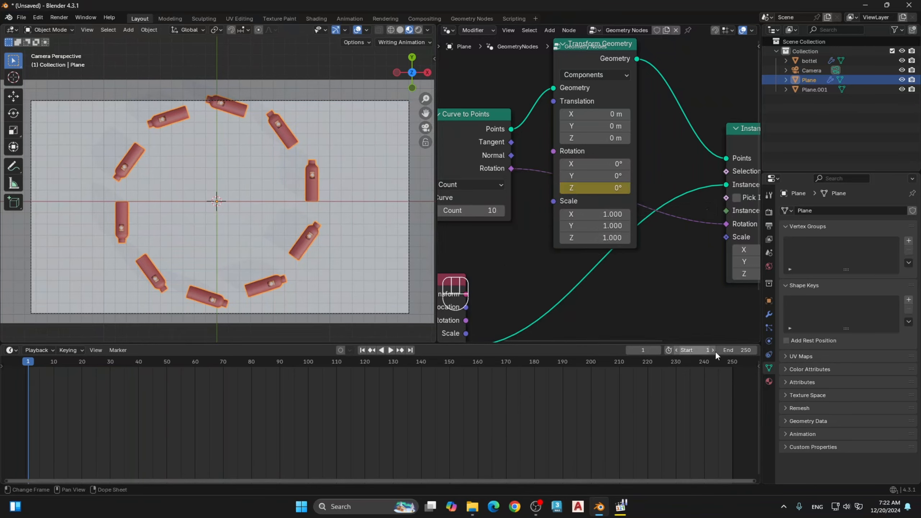
Step: Set the animation's end frame to 150
left_click(740, 351)
type("150")
key("Return")
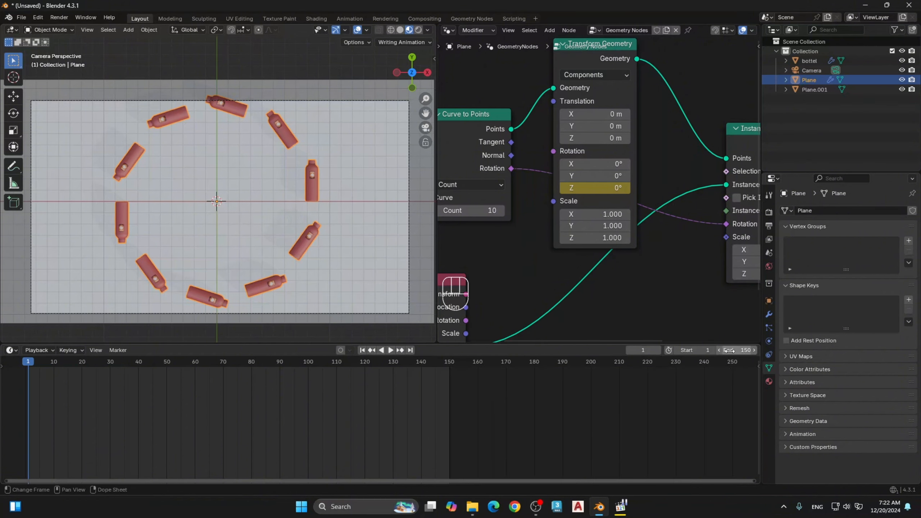
Step: At frame 150, set the Transform Geometry node's Z rotation to 360° and insert a single keyframe on it
left_click_drag(28, 364, 472, 391)
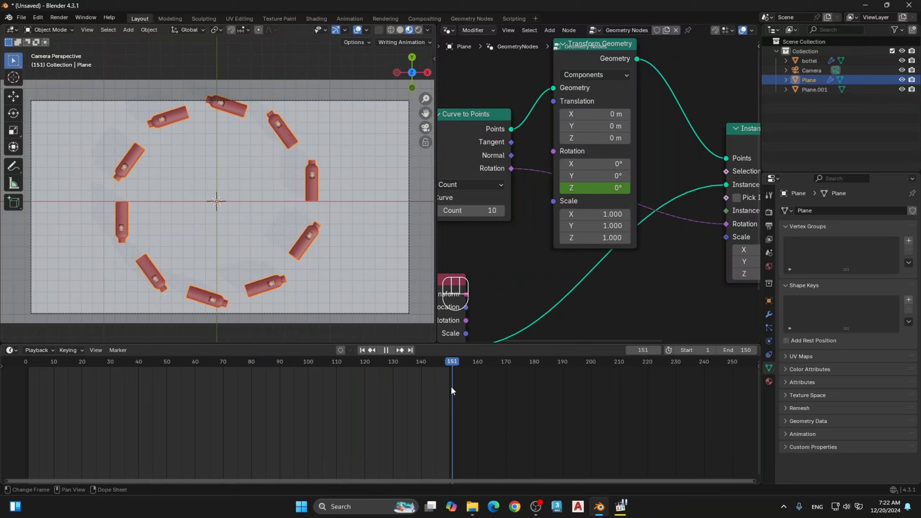
left_click_drag(452, 388, 450, 389)
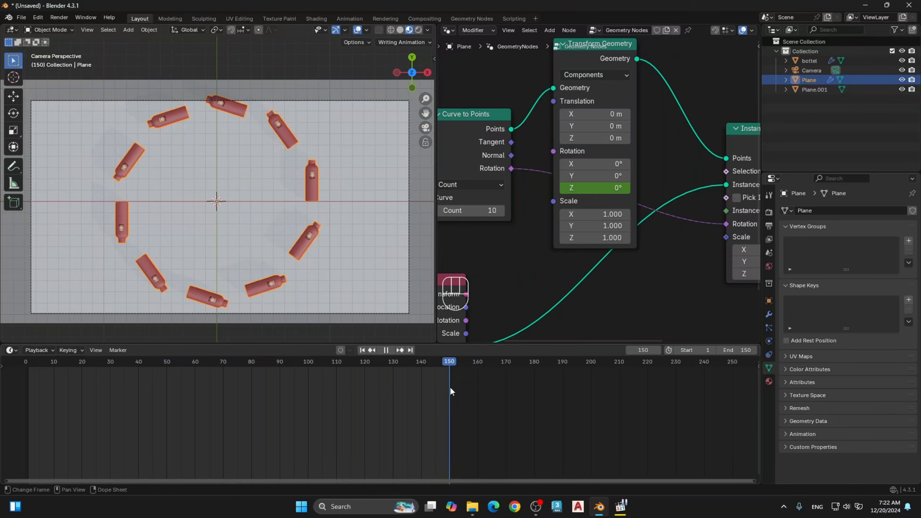
left_click(608, 188)
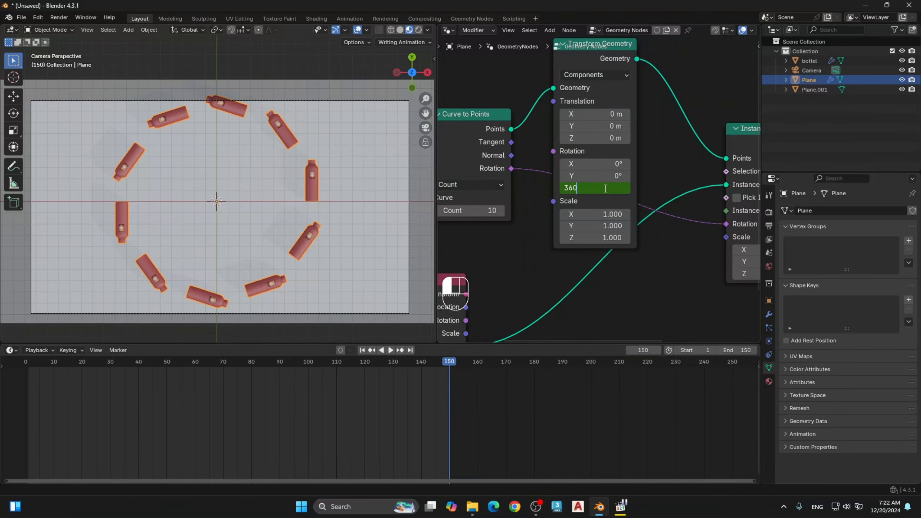
key("Return")
right_click(601, 188)
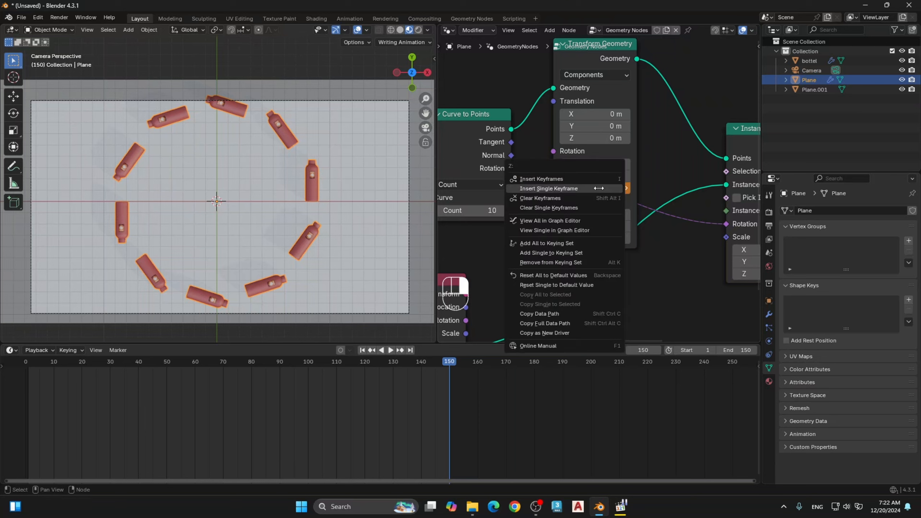
left_click(584, 188)
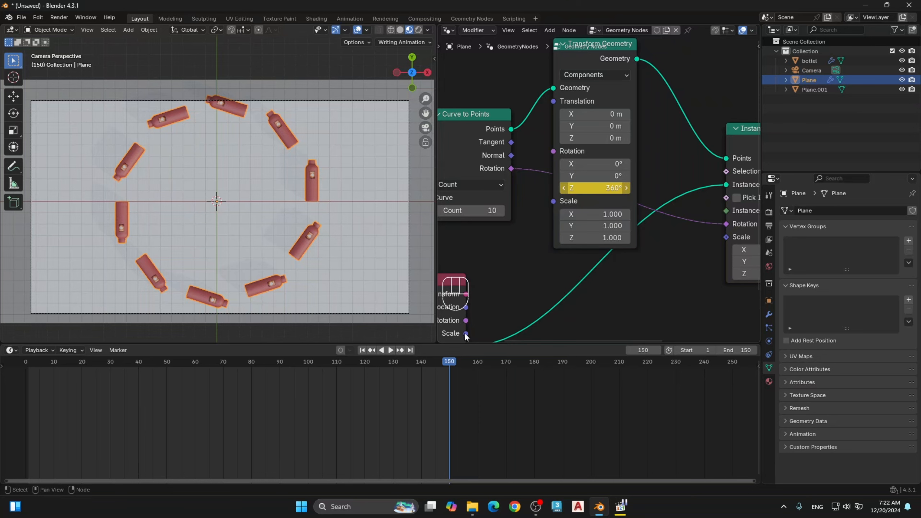
Step: Play the ring's rotation animation, stop it and jump back to the first frame
left_click(389, 352)
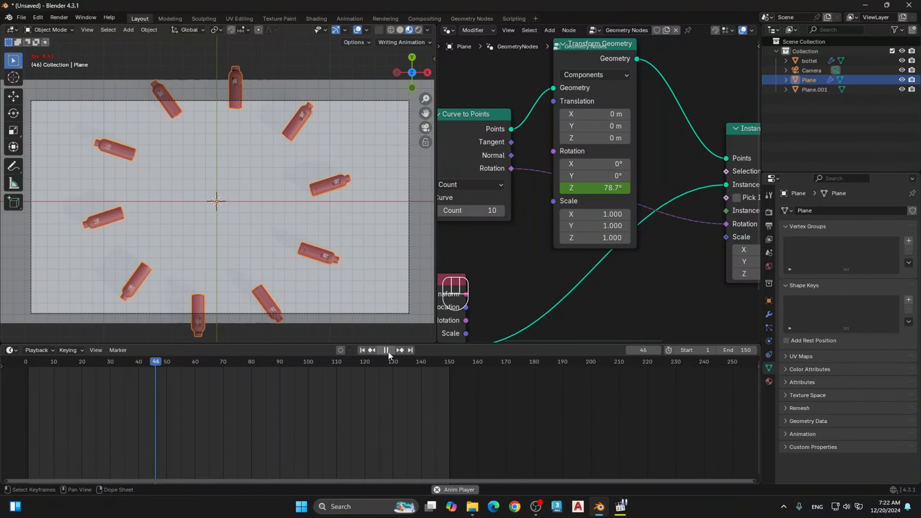
left_click(387, 351)
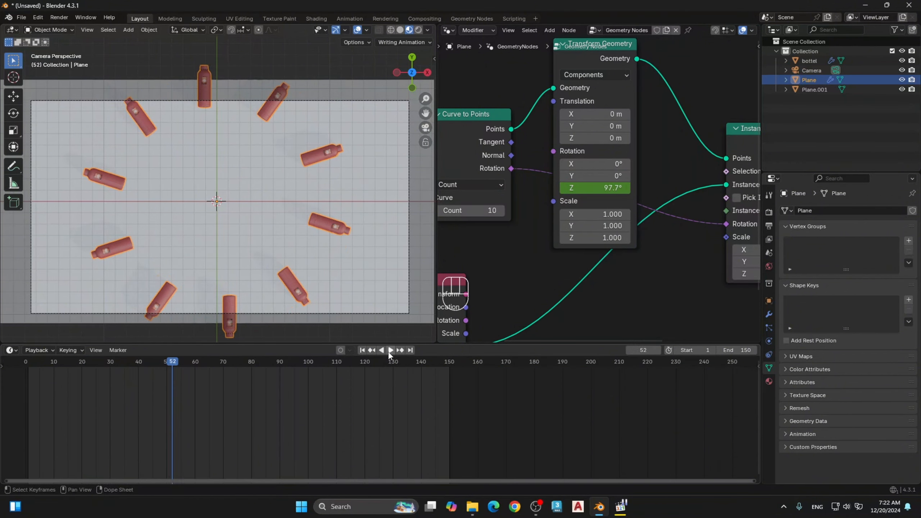
left_click(362, 350)
Step: Set the Curve Circle node's radius to 5 m and play the animation to check the tighter ring
middle_click_drag(568, 263, 664, 268)
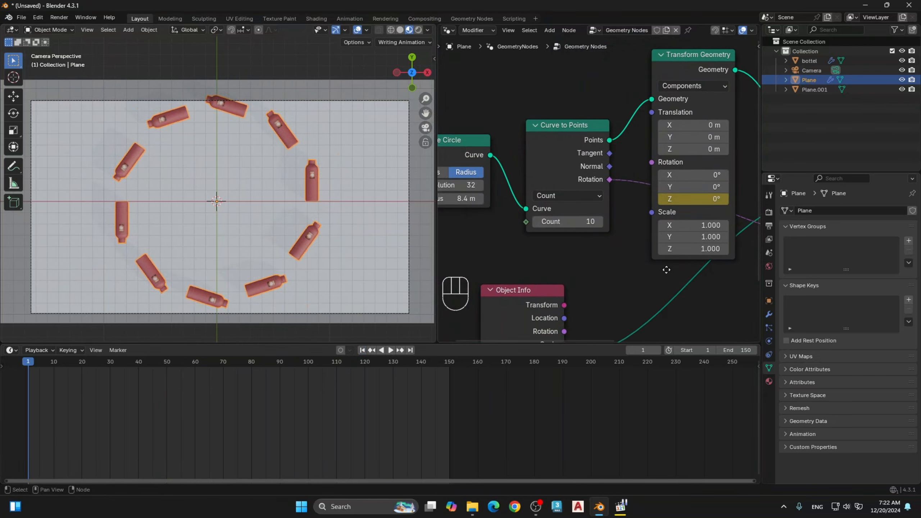
middle_click_drag(515, 258, 580, 242)
left_click(538, 194)
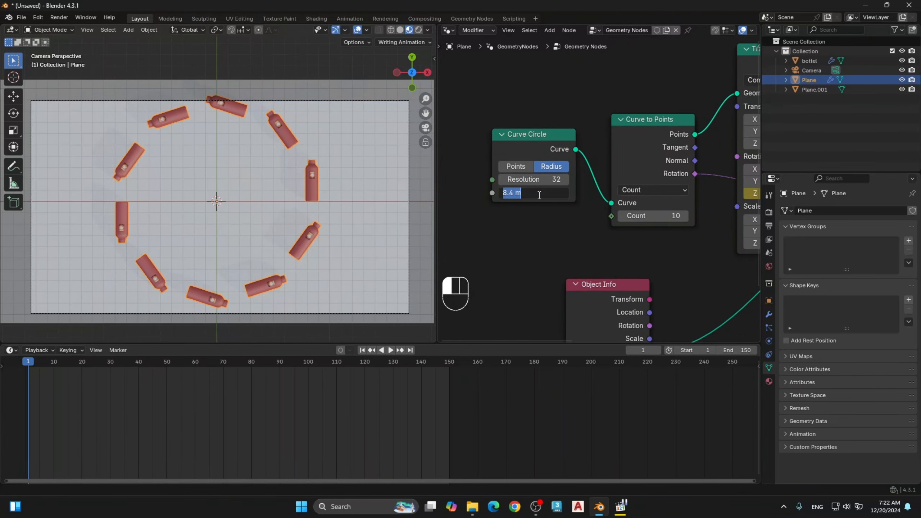
type("5")
key("Return")
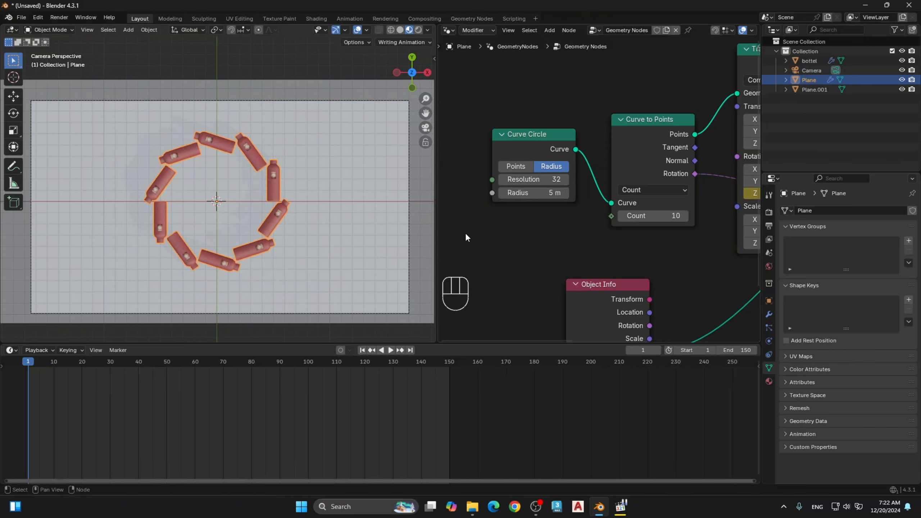
left_click(390, 351)
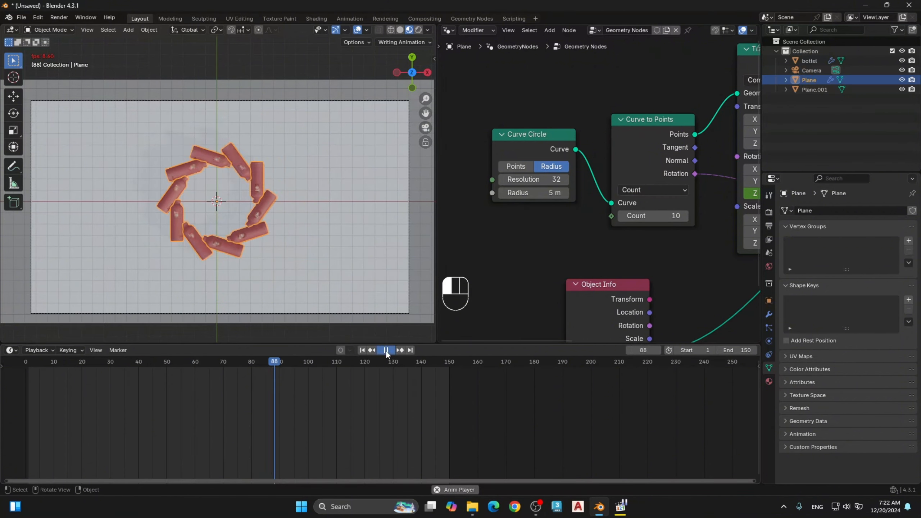
left_click(386, 350)
Step: Increase the Curve Circle node's radius to 7.1 m and scrub through the animation, ending at frame 1
left_click_drag(533, 188, 536, 188)
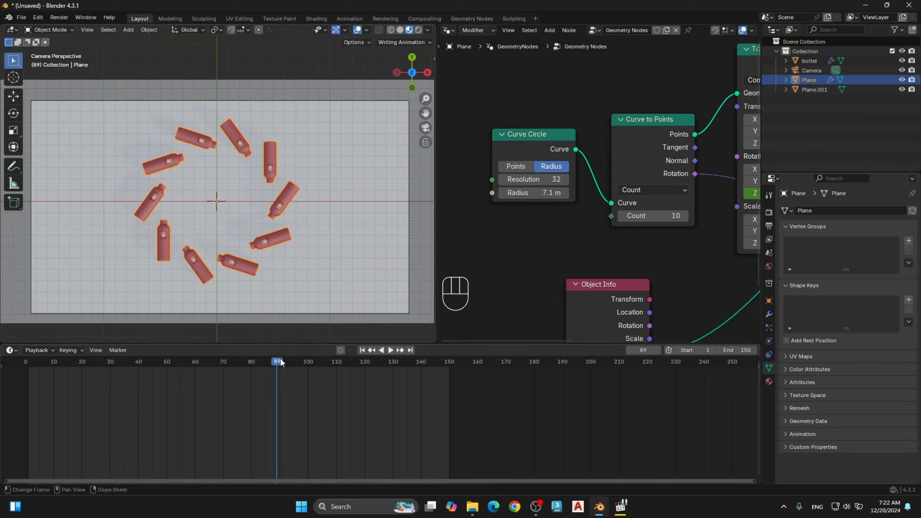
left_click_drag(250, 362, 482, 362)
left_click_drag(489, 366, 28, 363)
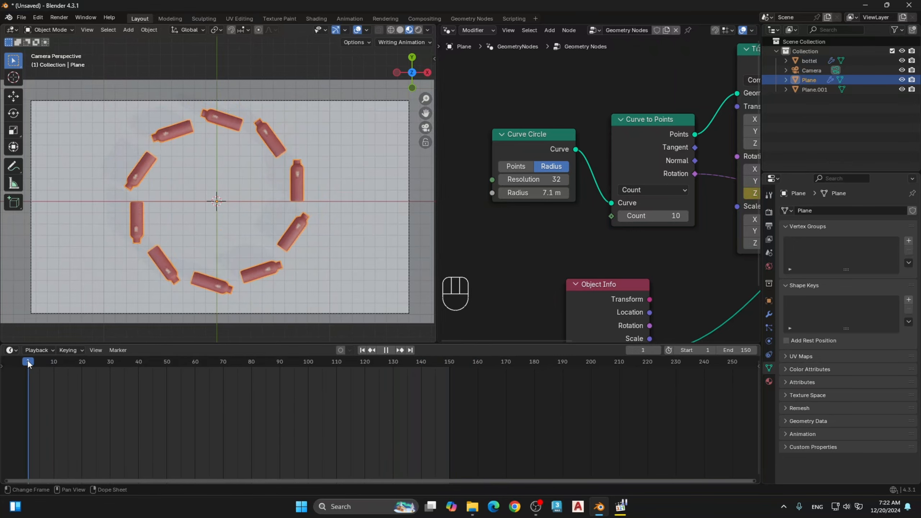
Step: Move the original bottle along the X axis from outside the floor plane to the centre of the ring
scroll(561, 228, "down", 2)
middle_click_drag(555, 244, 553, 212)
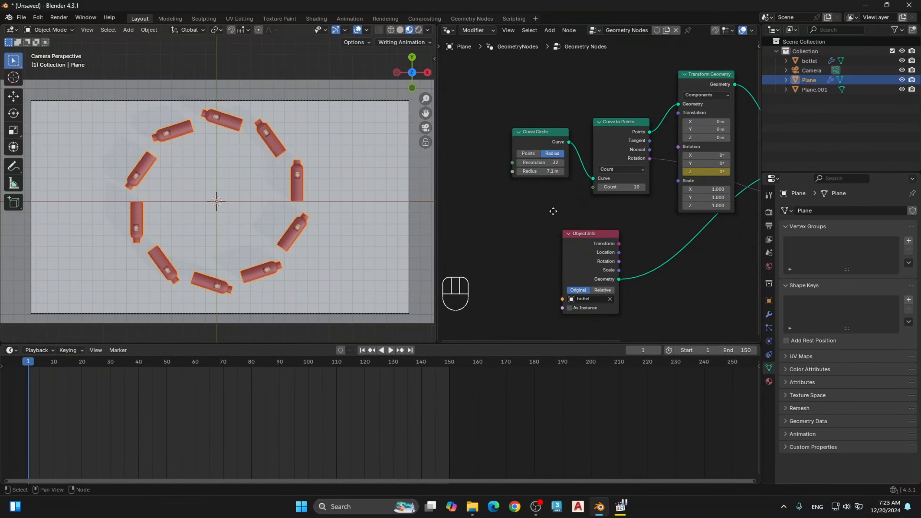
scroll(367, 219, "down", 2)
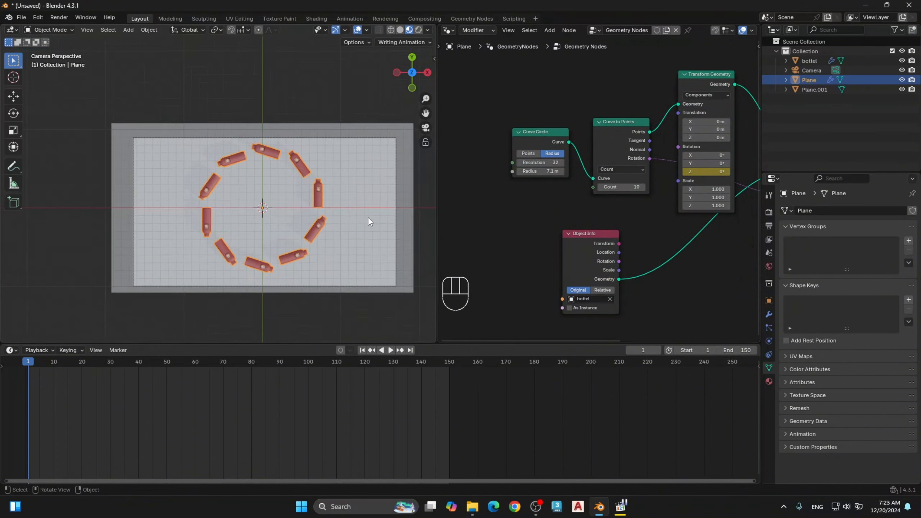
scroll(368, 217, "down", 1)
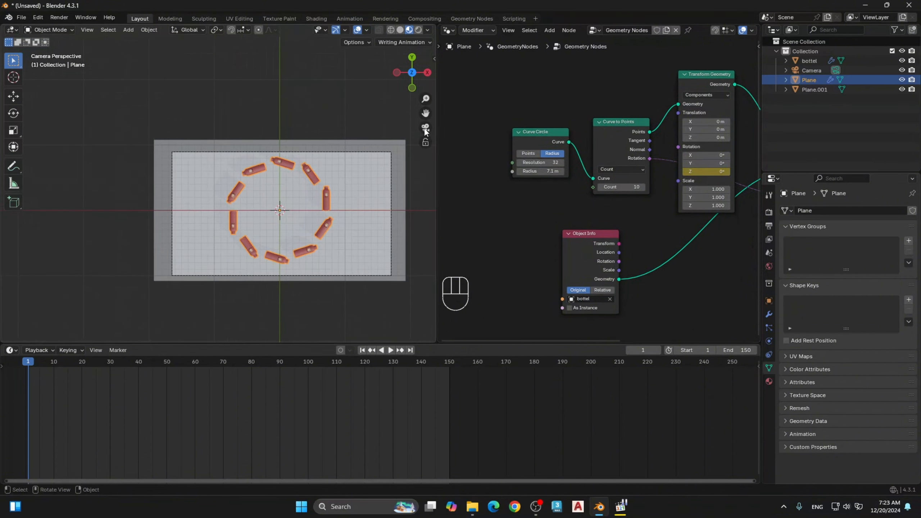
left_click_drag(426, 113, 306, 113)
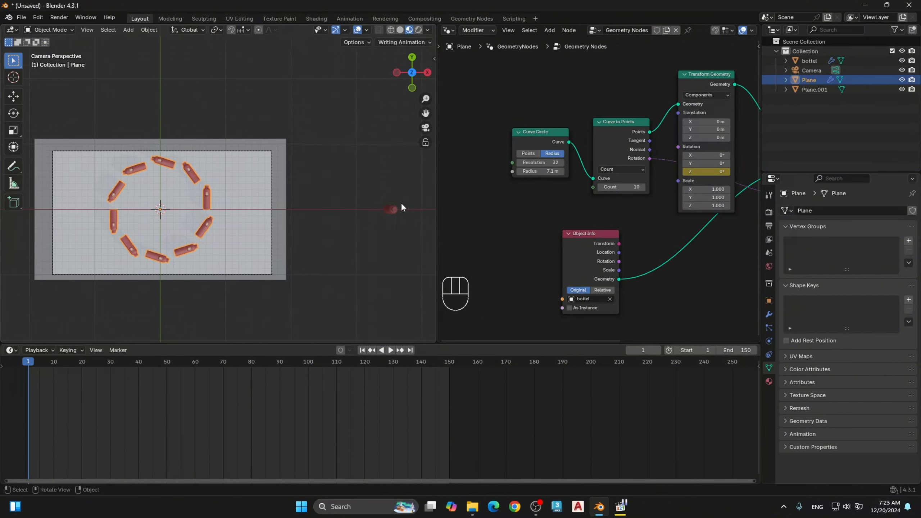
left_click(386, 213)
key("g")
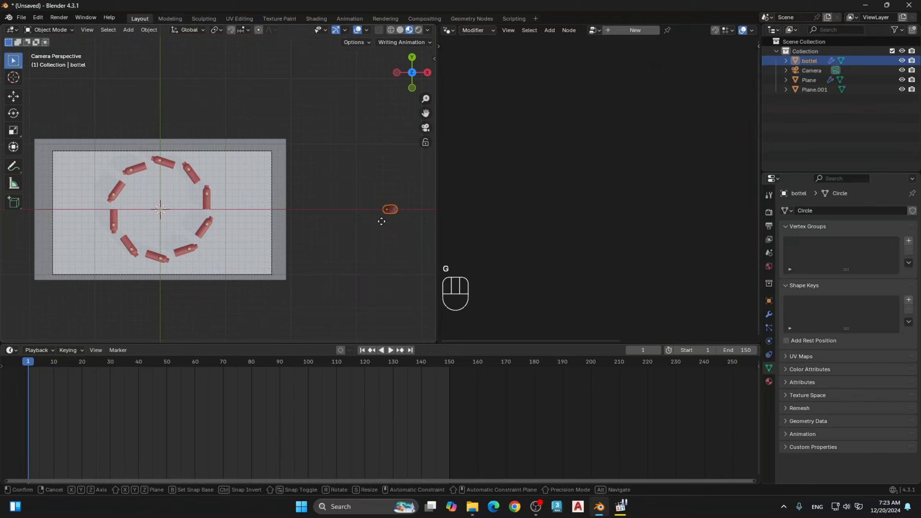
key("x")
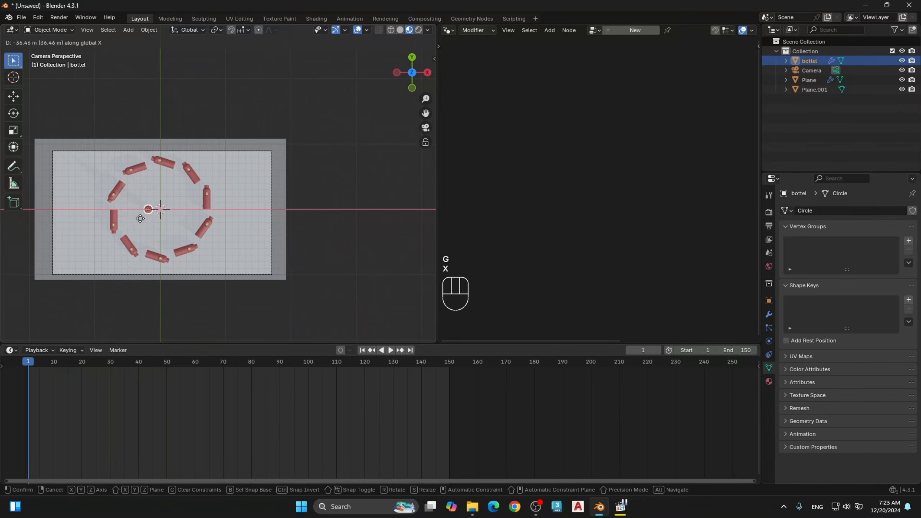
left_click(156, 220)
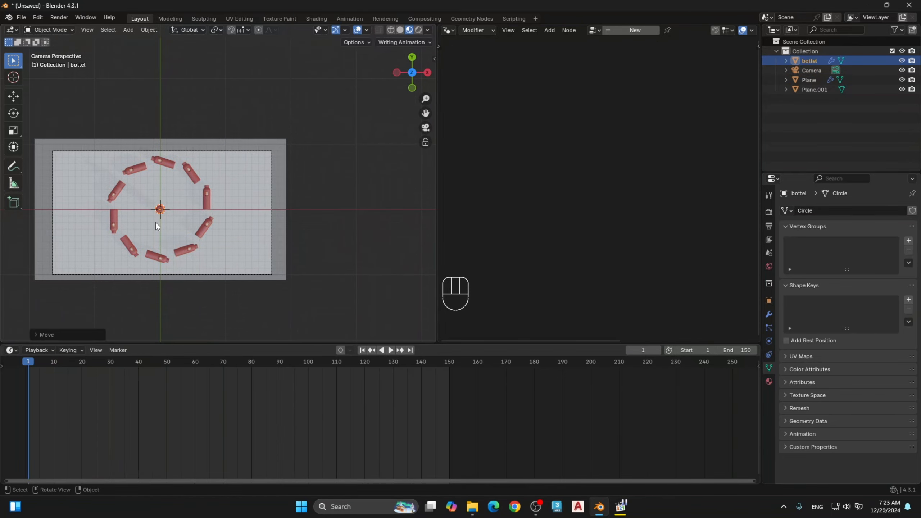
Step: Rotate the centre bottle 90° about the X axis to lay it flat
key("KP_Decimal")
middle_click_drag(240, 222, 189, 118)
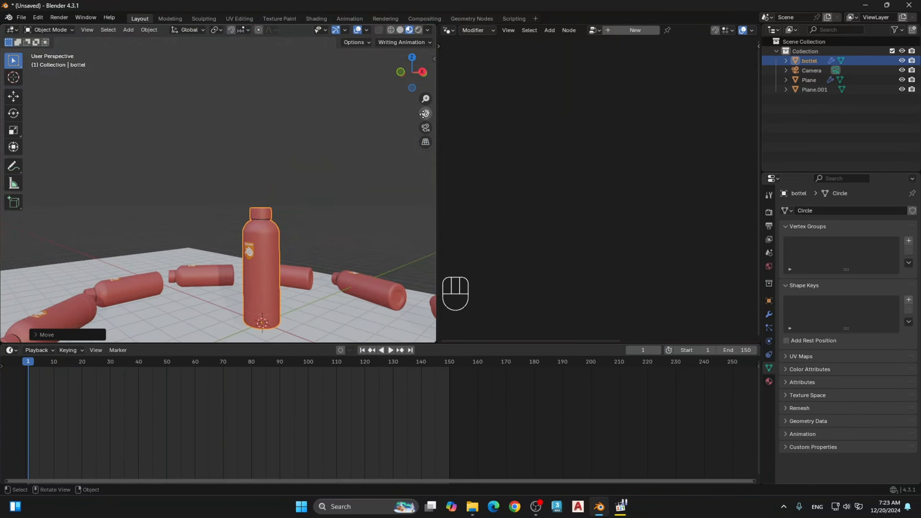
left_click_drag(425, 113, 391, 230)
key("r")
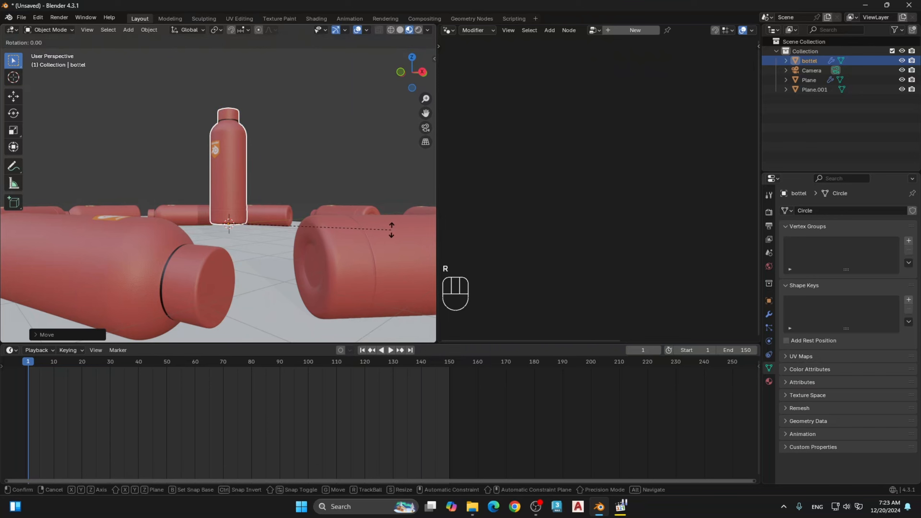
key("x")
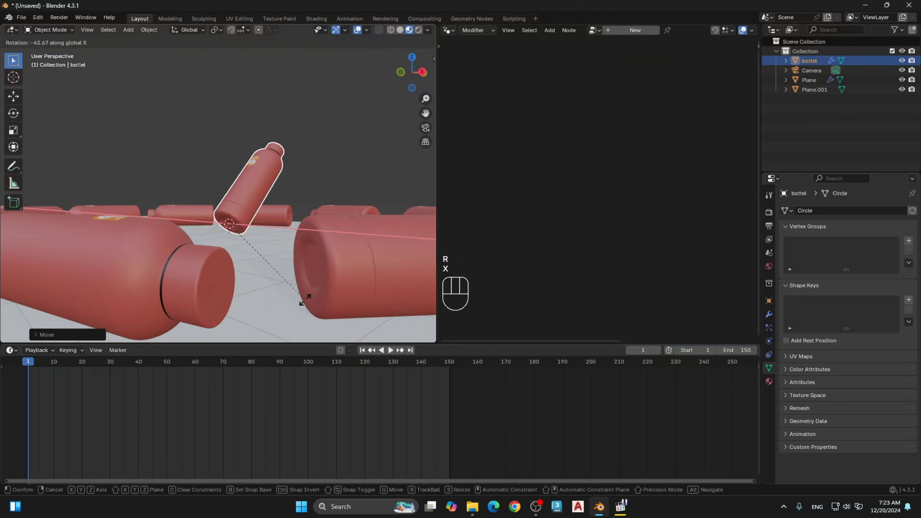
key("KP_9")
key("KP_0")
key("KP_Enter")
Step: Rotate the centre bottle a further 180° about the X axis and check its orientation from above
key("r")
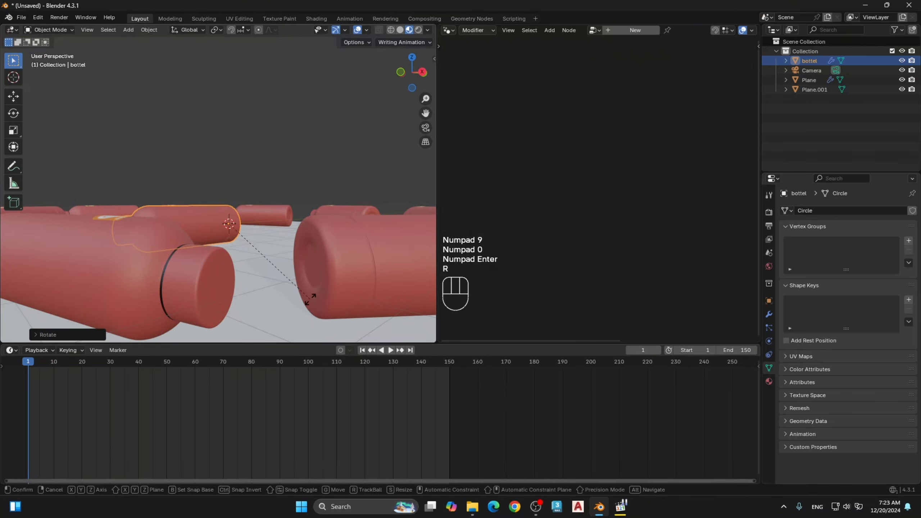
key("x")
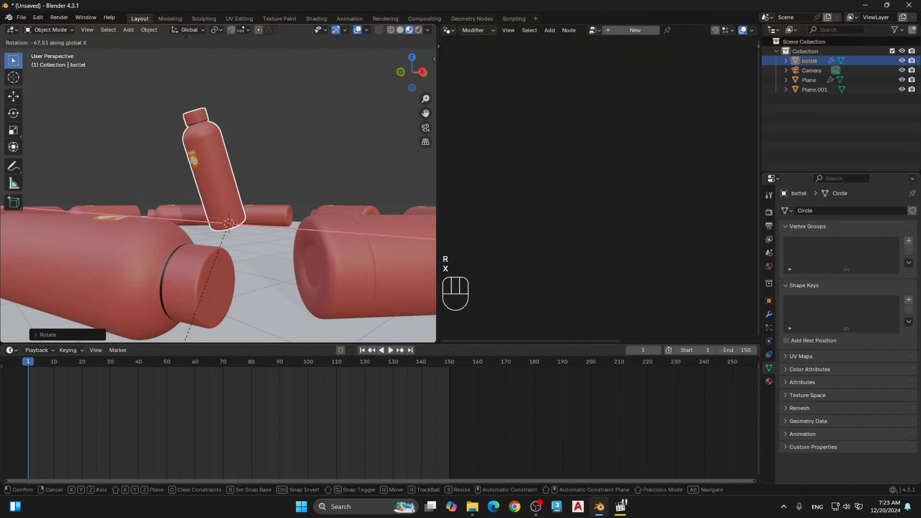
key("KP_1")
key("KP_8")
key("KP_0")
key("KP_Enter")
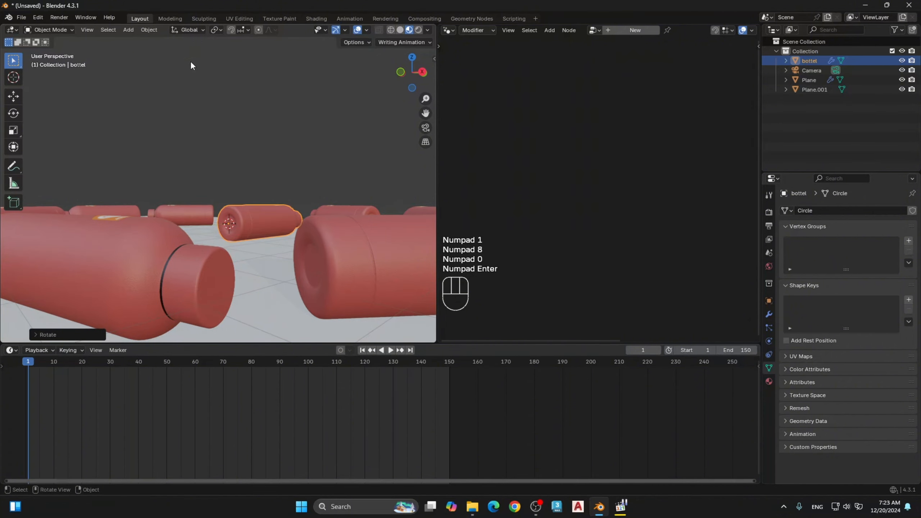
middle_click_drag(225, 124, 292, 242)
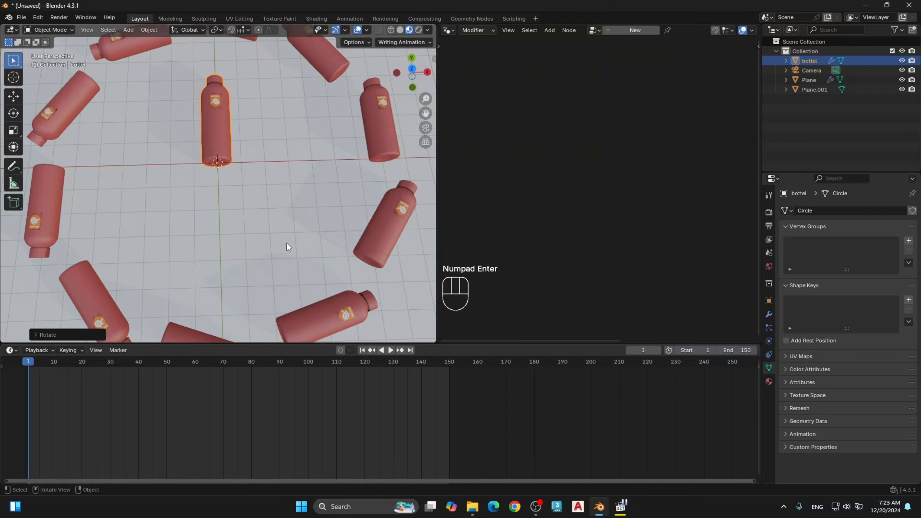
Step: Move the centre bottle about -2 m along the Y axis so its body is centred in the ring
key("g")
key("y")
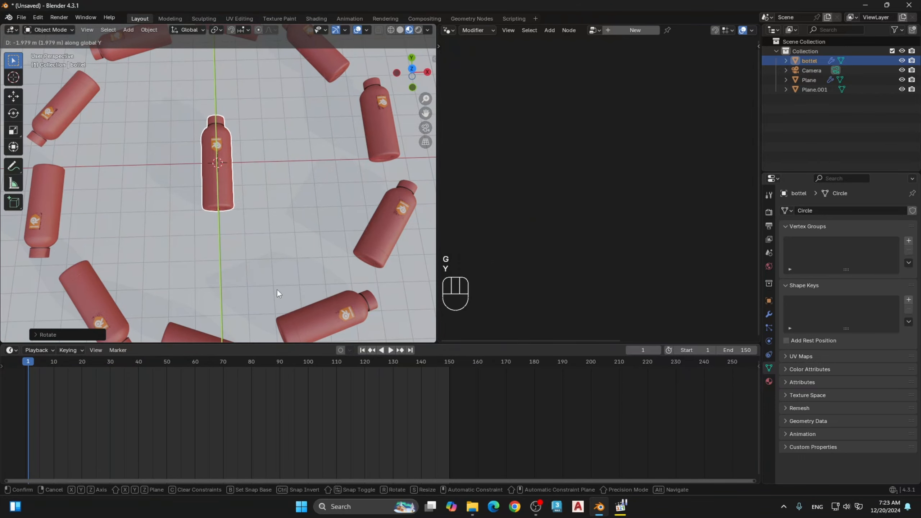
left_click(276, 289)
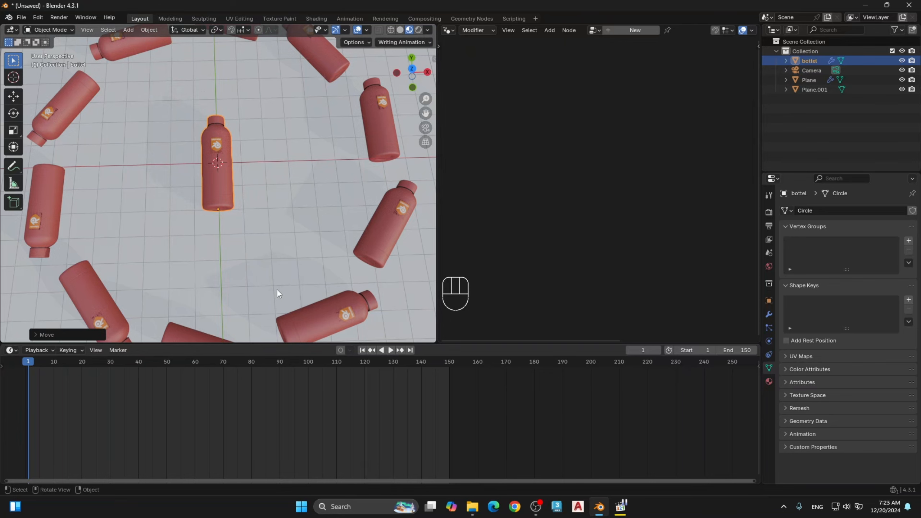
Step: Play the ring animation through the camera view and pause it at frame 63
key("KP_7")
key("KP_0")
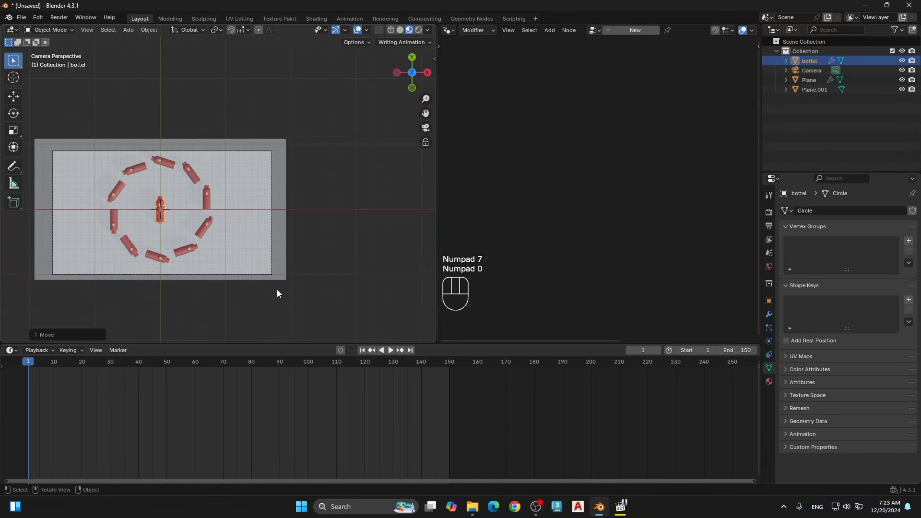
scroll(167, 220, "up", 2)
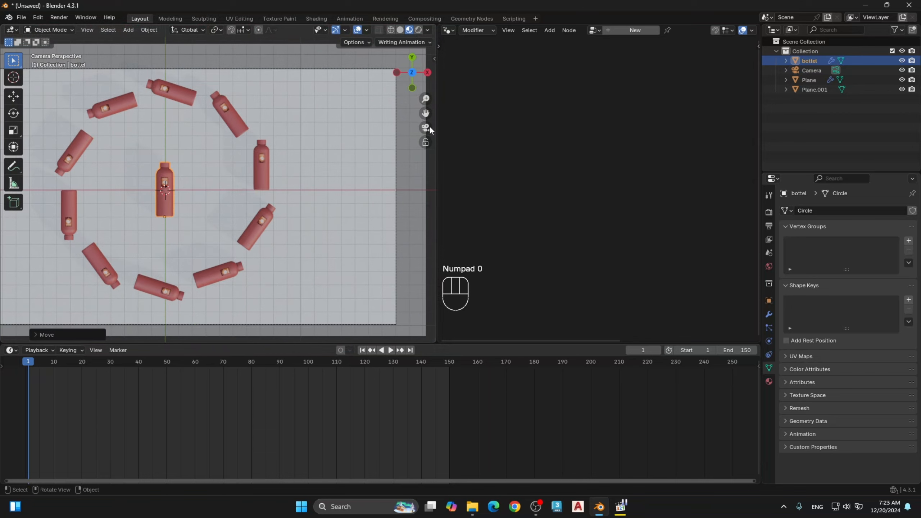
left_click_drag(426, 114, 483, 120)
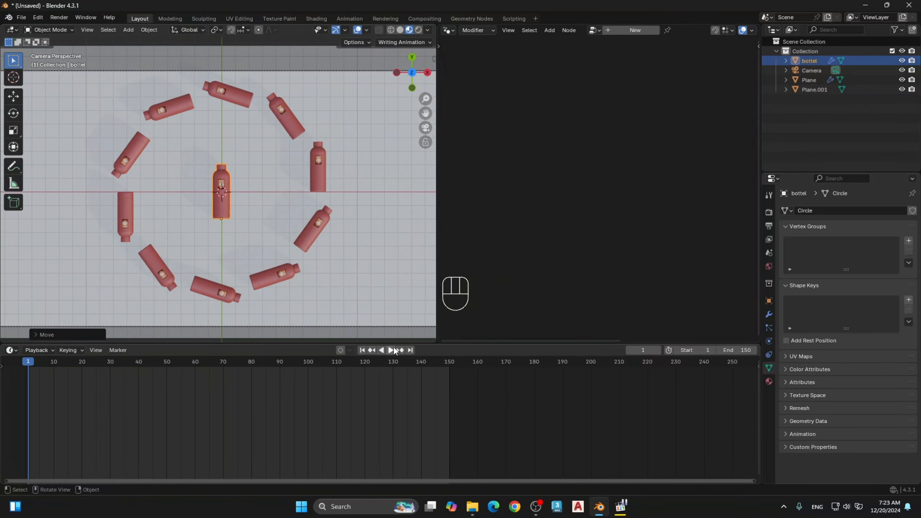
left_click(394, 350)
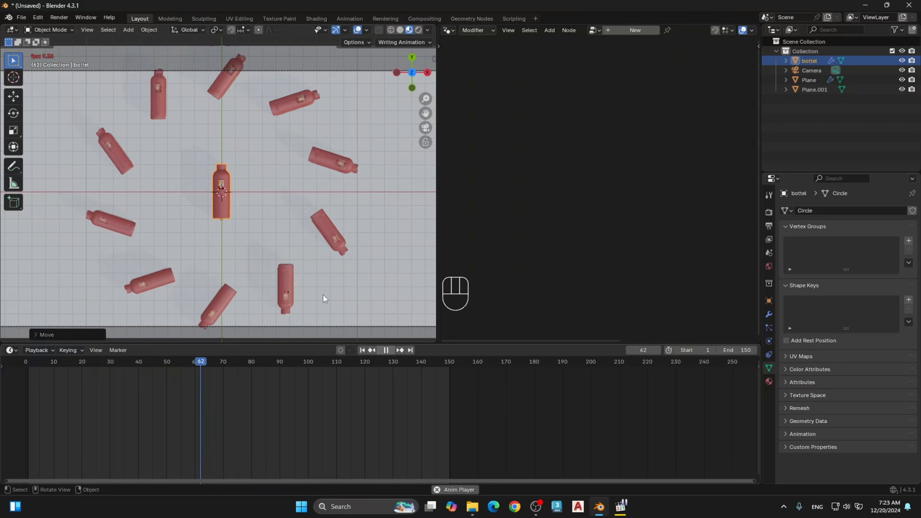
key("space")
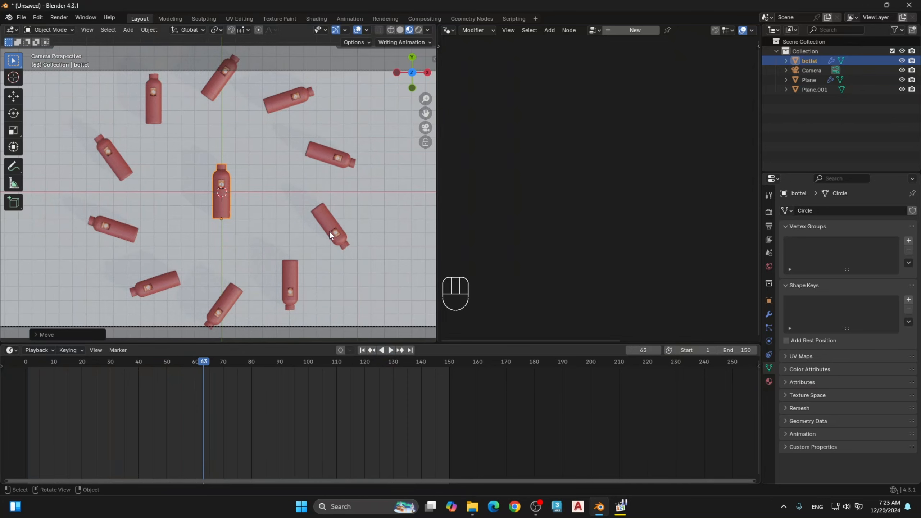
Step: Move the camera about 15 m back along its local Z axis to fit the whole ring in frame
left_click(363, 72)
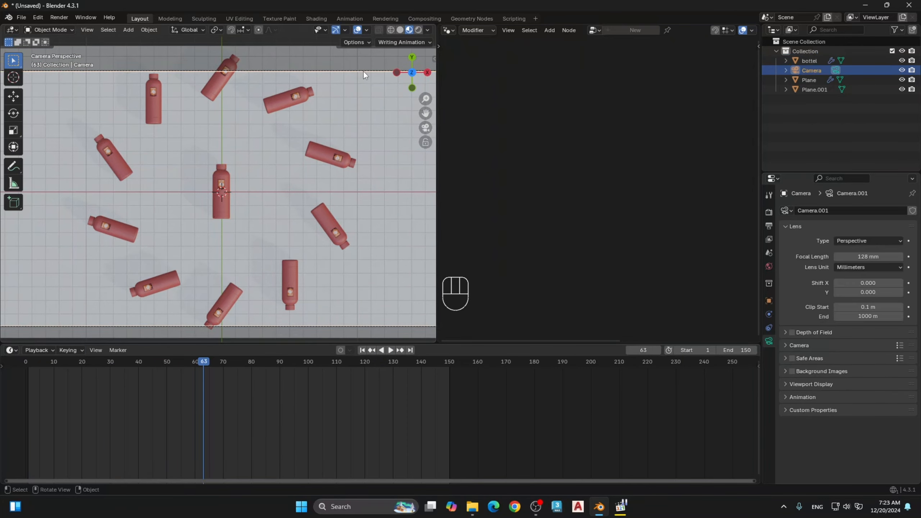
key("g")
key("z")
key("z")
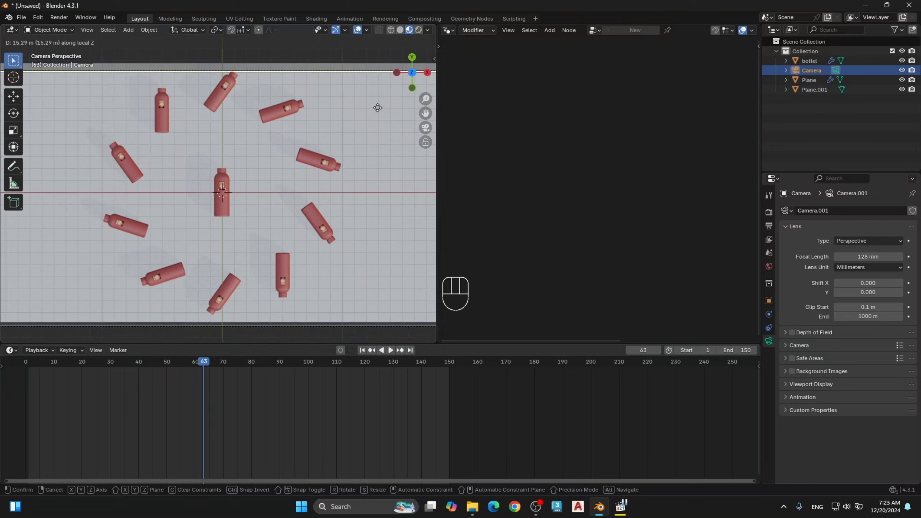
left_click(361, 118)
Step: Scale up the floor plane so it extends past the upper and lower edges of the camera frame
left_click(365, 163)
key("s")
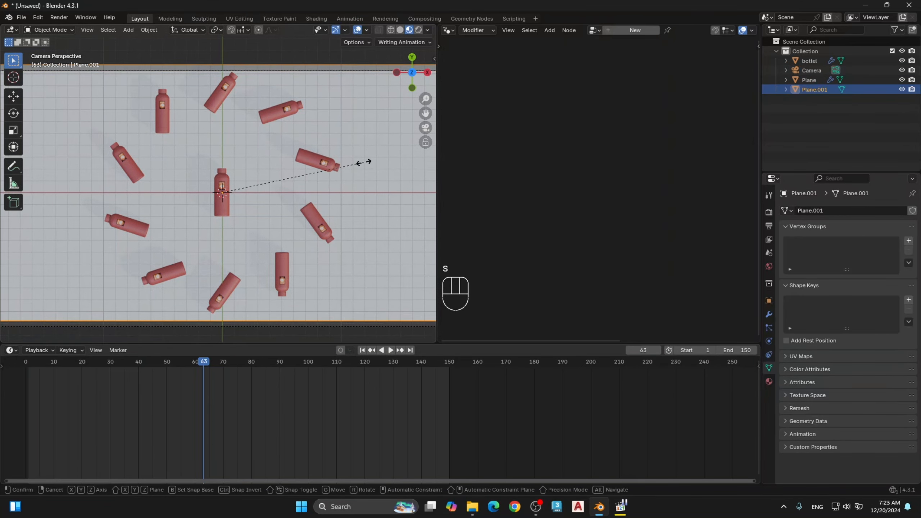
left_click(379, 165)
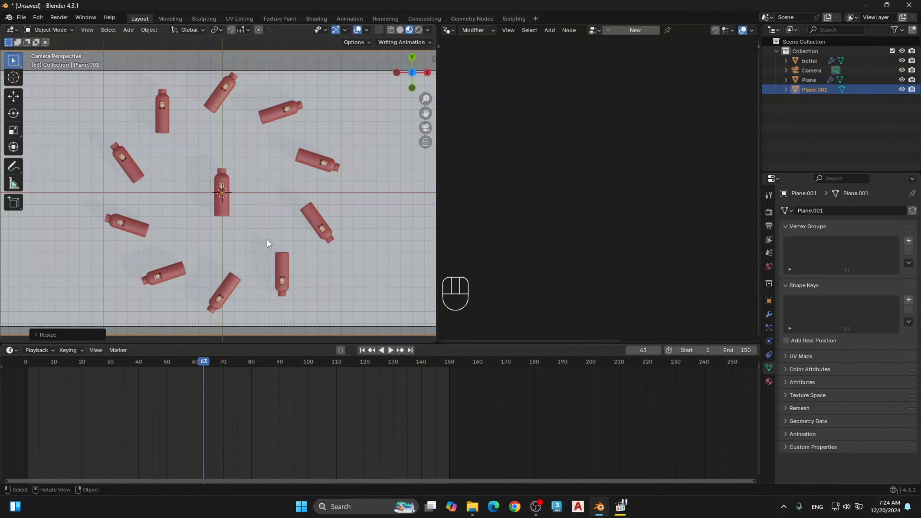
Step: Switch the viewport to rendered shading and set the render engine to Cycles with GPU Compute as the device
key("z")
left_click(271, 171)
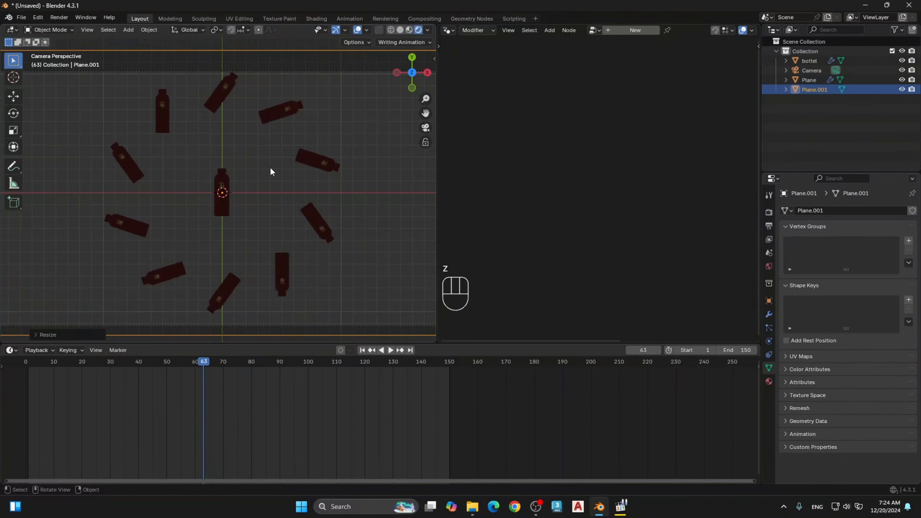
left_click(769, 213)
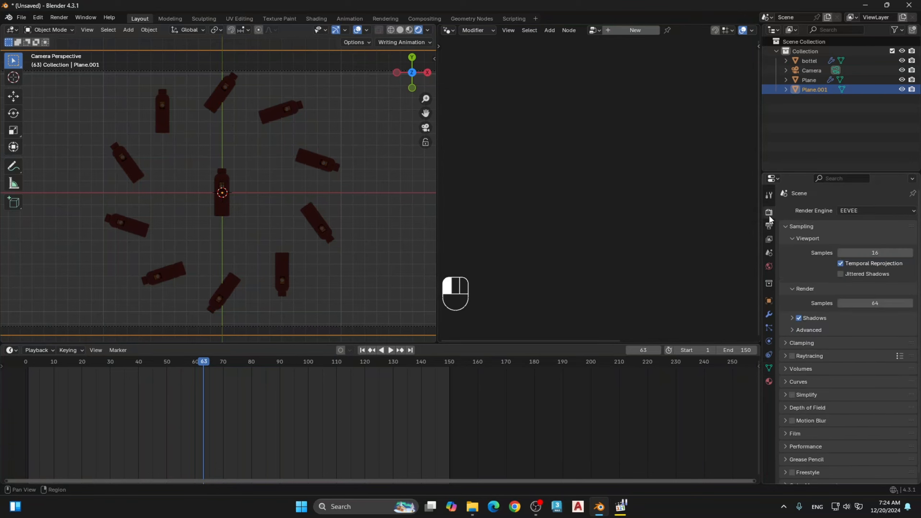
left_click(857, 211)
left_click(860, 242)
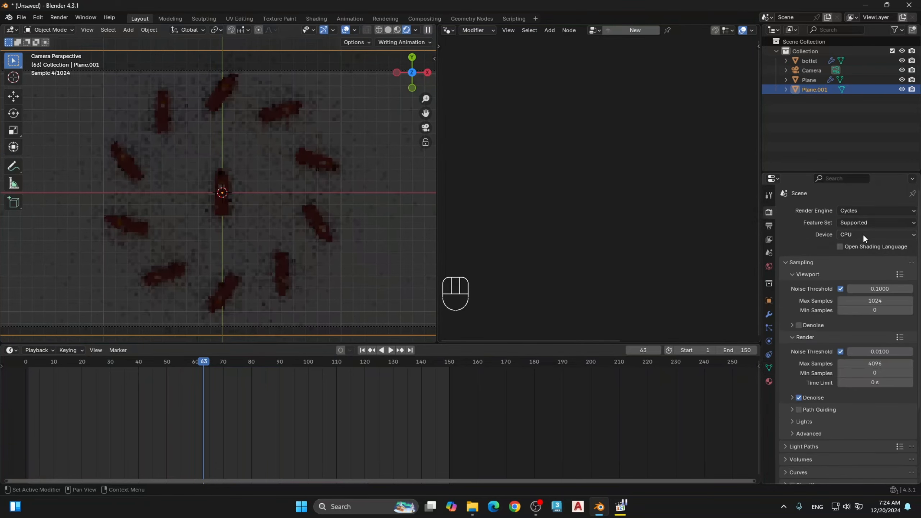
left_click(863, 234)
left_click(856, 257)
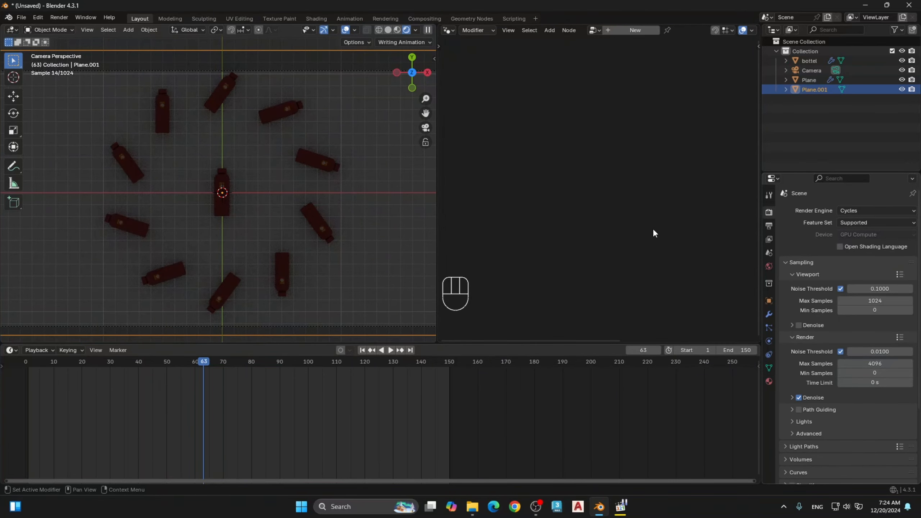
Step: Add an area light at the ring's centre and raise it along the Z axis above the centre bottle
middle_click_drag(270, 179, 273, 180)
key("shift+a")
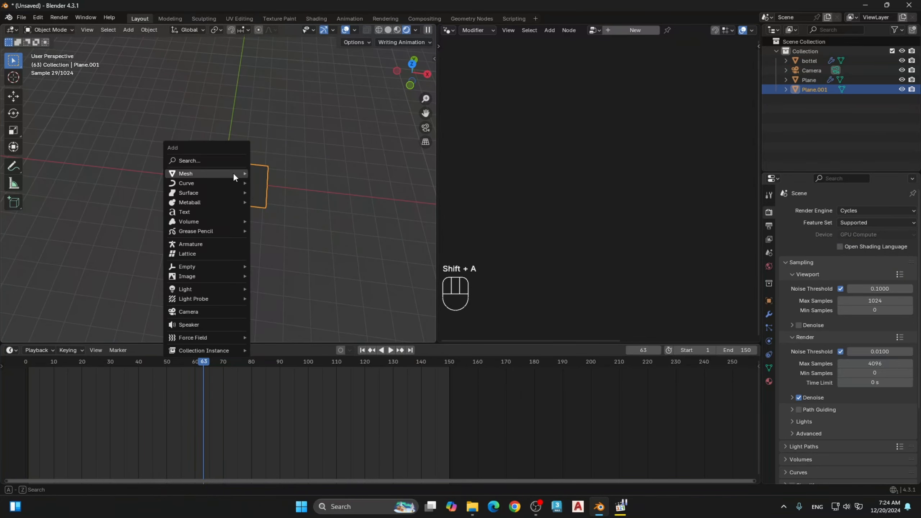
mouse_move(205, 290)
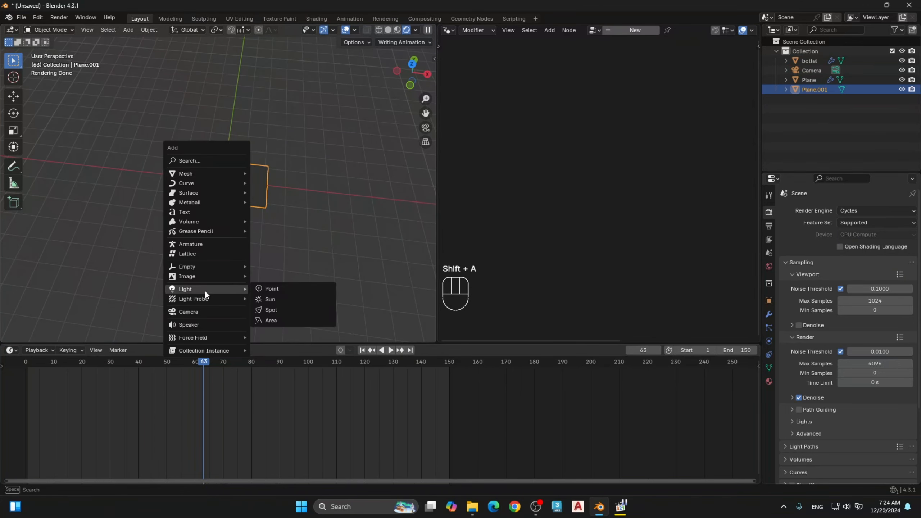
left_click(272, 319)
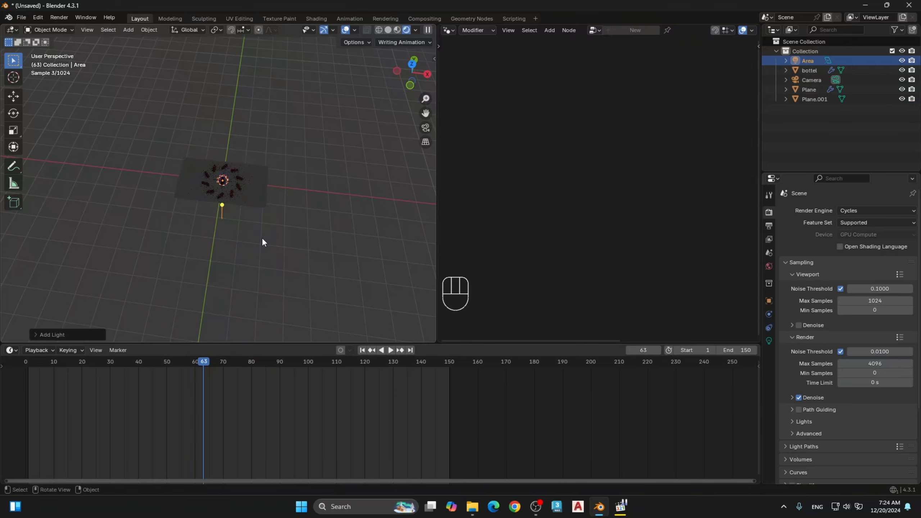
key("g")
key("z")
left_click(244, 197)
Step: Move the area light about 15.4 m along the X axis to one side of the bottle ring
key("KP_Decimal")
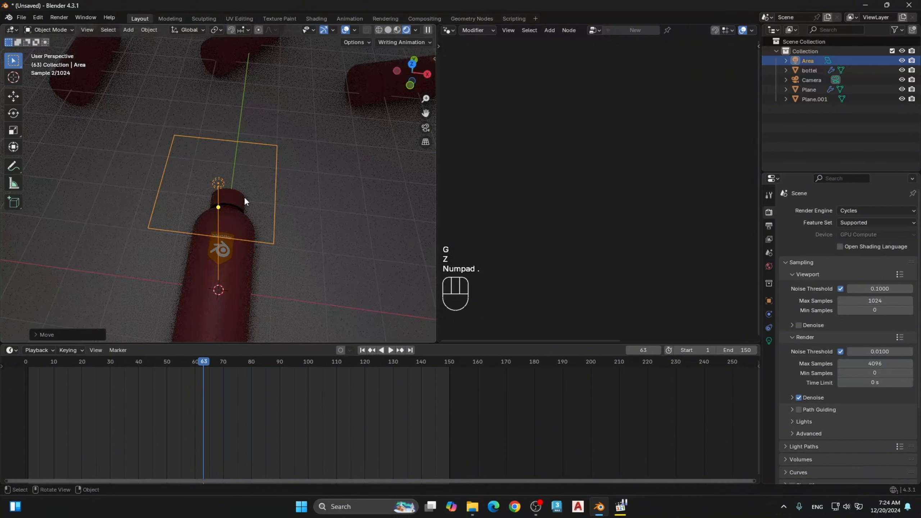
scroll(281, 238, "down", 5)
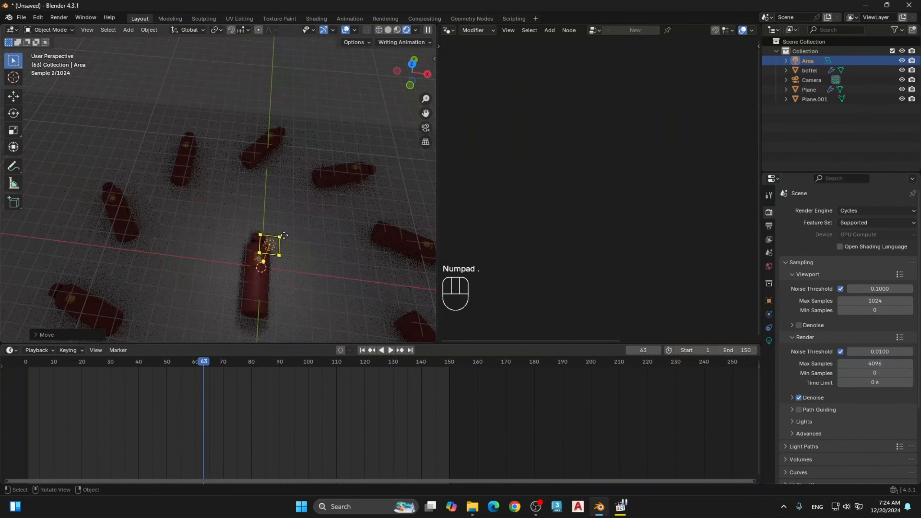
scroll(284, 235, "down", 3)
left_click_drag(426, 113, 330, 90)
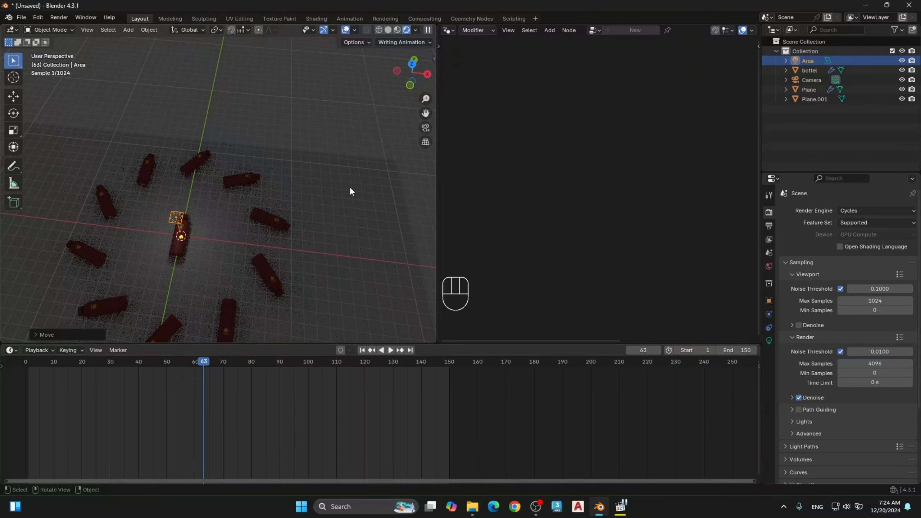
key("g")
key("x")
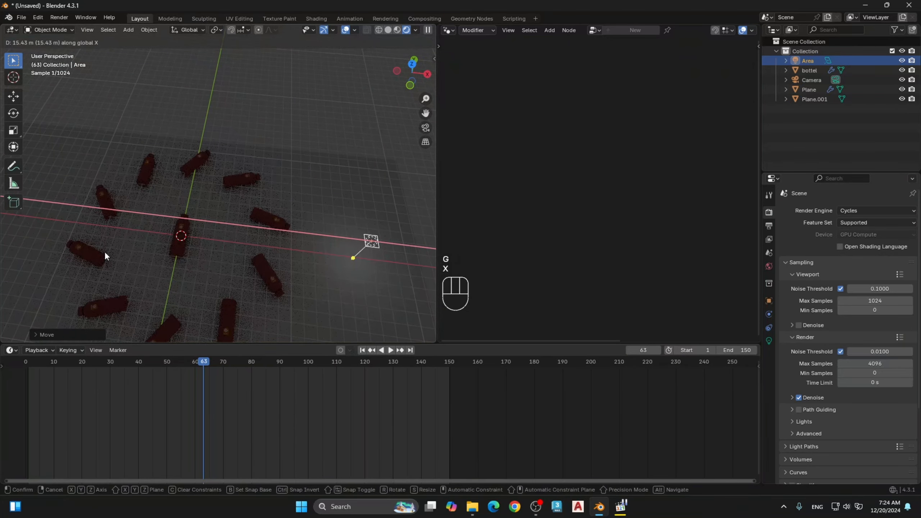
left_click(105, 252)
Step: Return to the camera view and reset the world background colour to black
key("KP_0")
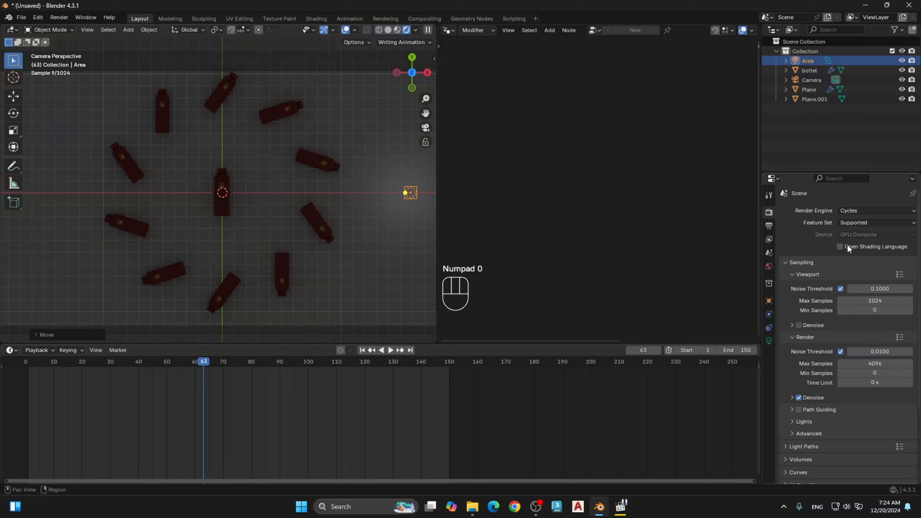
left_click(769, 266)
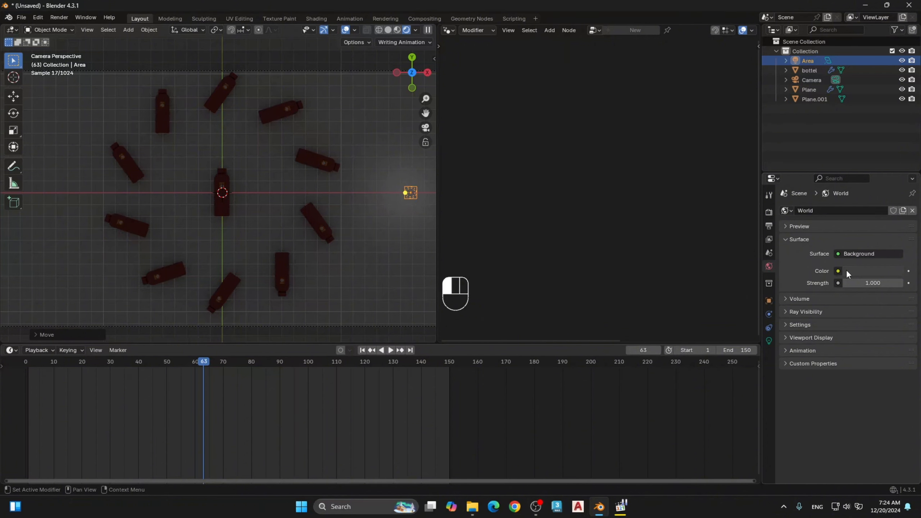
key("BackSpace")
Step: Scale up the area light beside the ring and set its power to 1000 W
key("s")
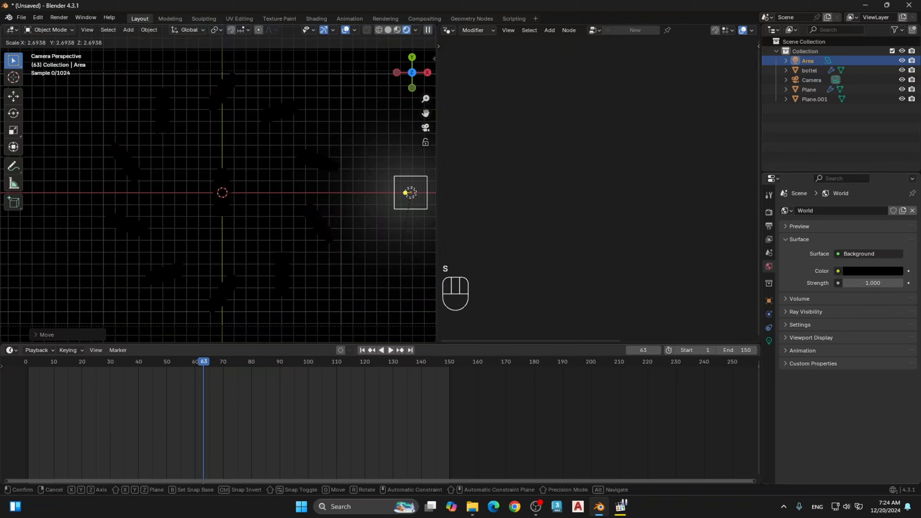
left_click(397, 287)
left_click(769, 341)
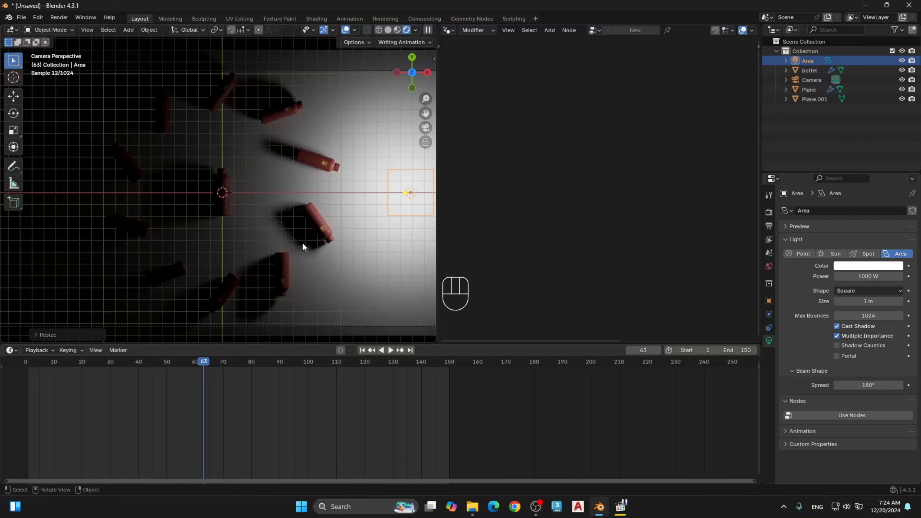
Step: Change the floor plane material's base colour to near-black #080808
left_click(302, 243)
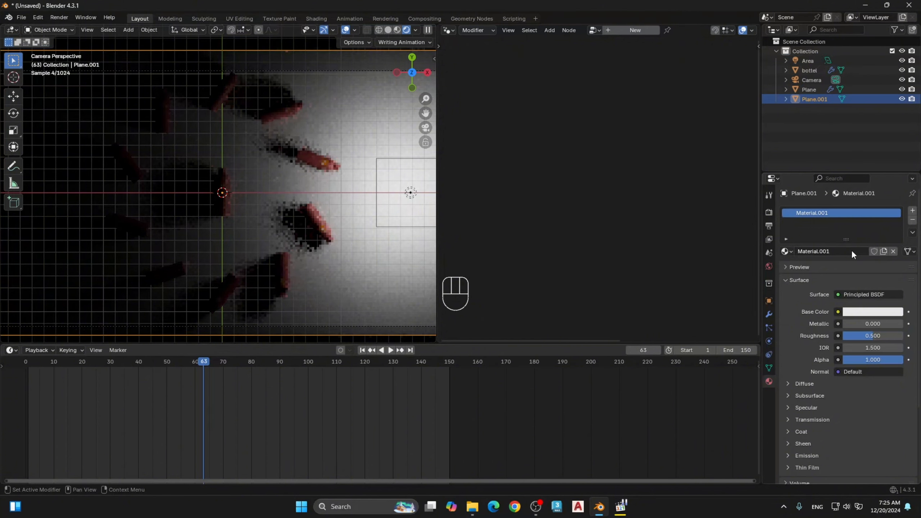
left_click(873, 312)
left_click(815, 218)
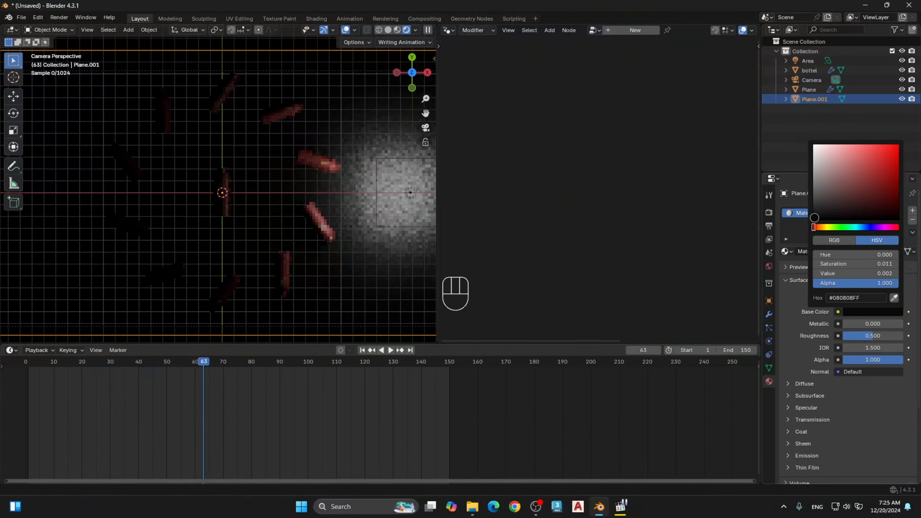
Step: Enlarge the area light further and place a duplicate of it on the opposite side of the ring
key("s")
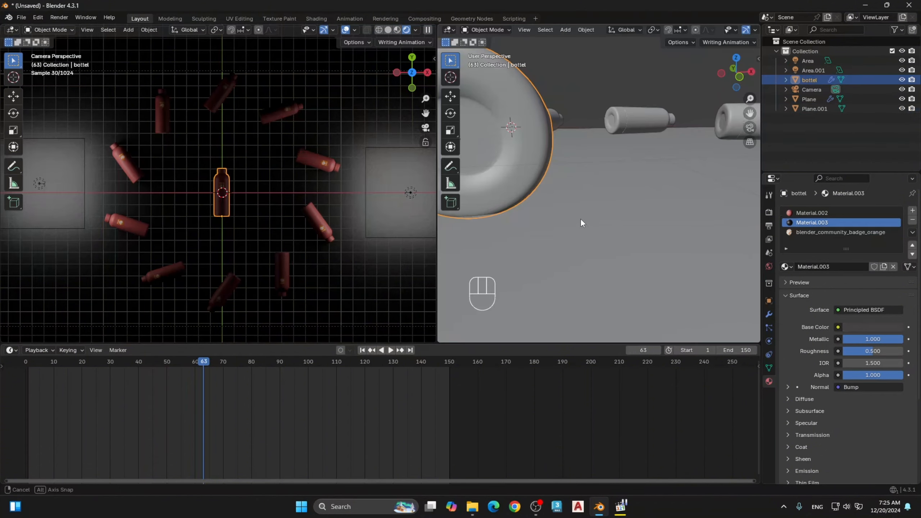
Step: Fine-tune the centre bottle's height above the floor plane along the Z axis
middle_click_drag(581, 219, 570, 195)
scroll(570, 195, "down", 3)
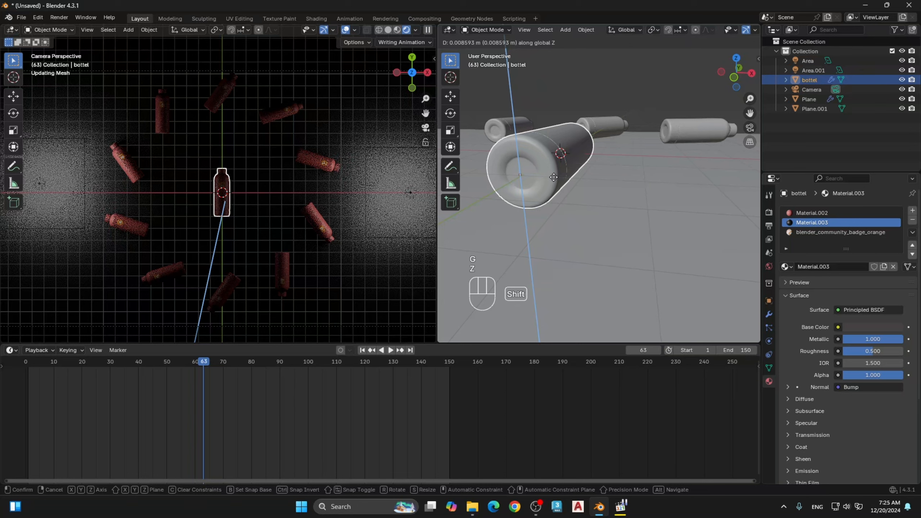
Step: Raise both area lights above the floor and aim them at the centre bottle
left_click(714, 180)
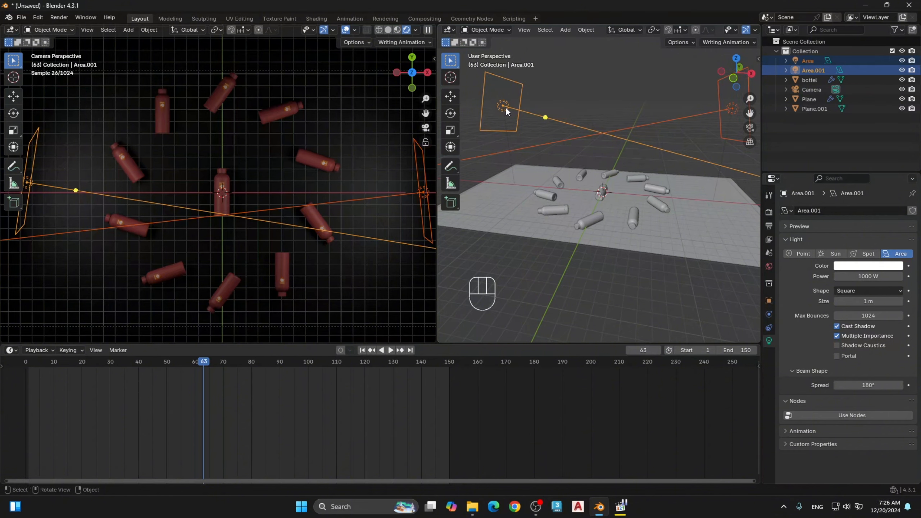
key("shift+t")
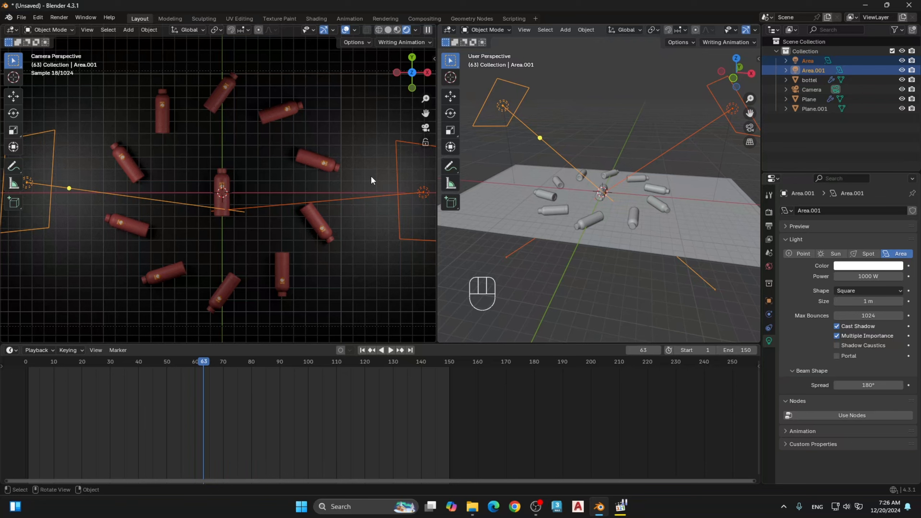
Step: Set the colour management view transform to Filmic with the High Contrast look
left_click(371, 175)
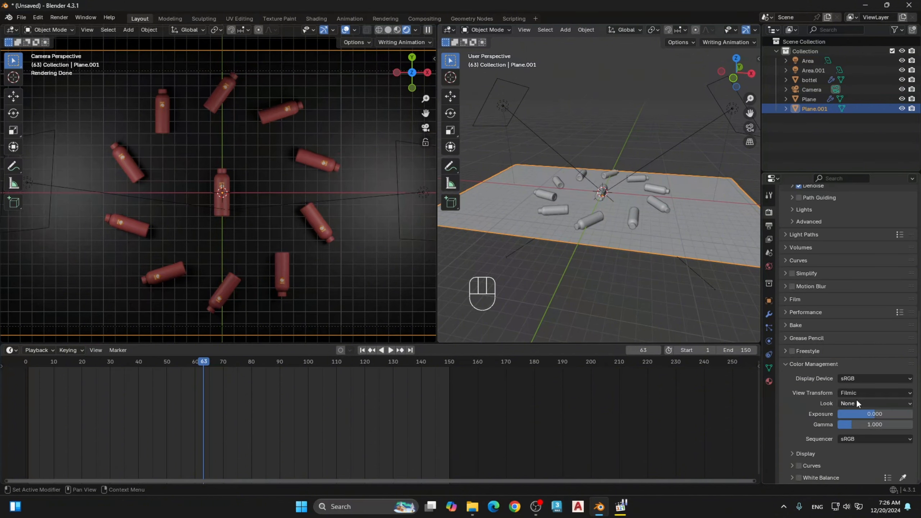
left_click(856, 401)
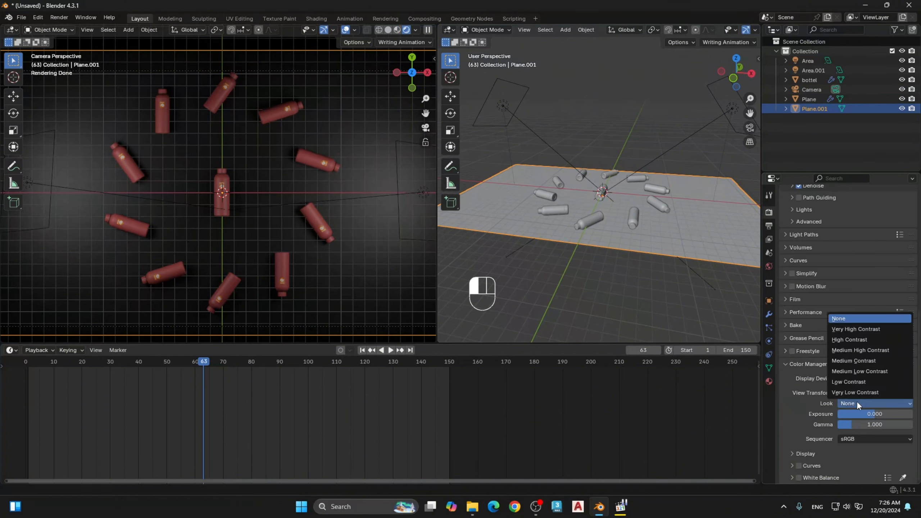
left_click(850, 340)
Step: Set the render output file format to FFmpeg Video
scroll(799, 284, "up", 4)
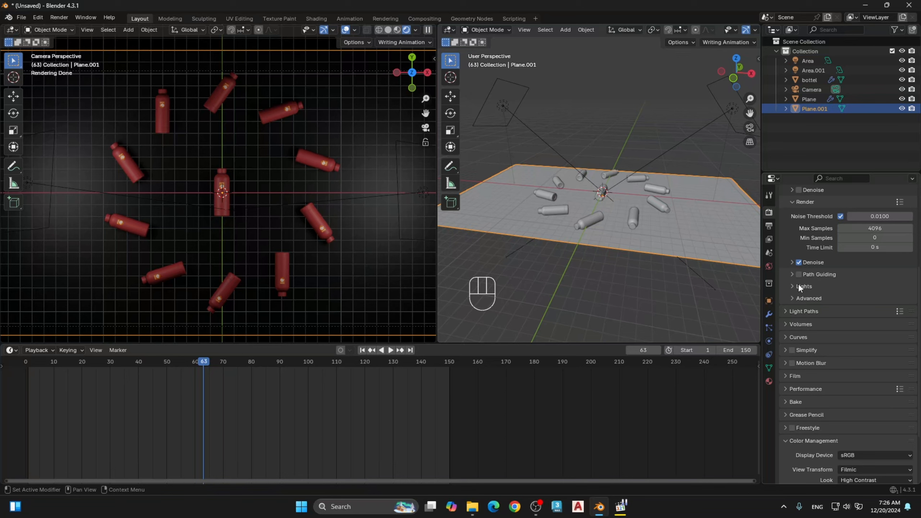
left_click(880, 415)
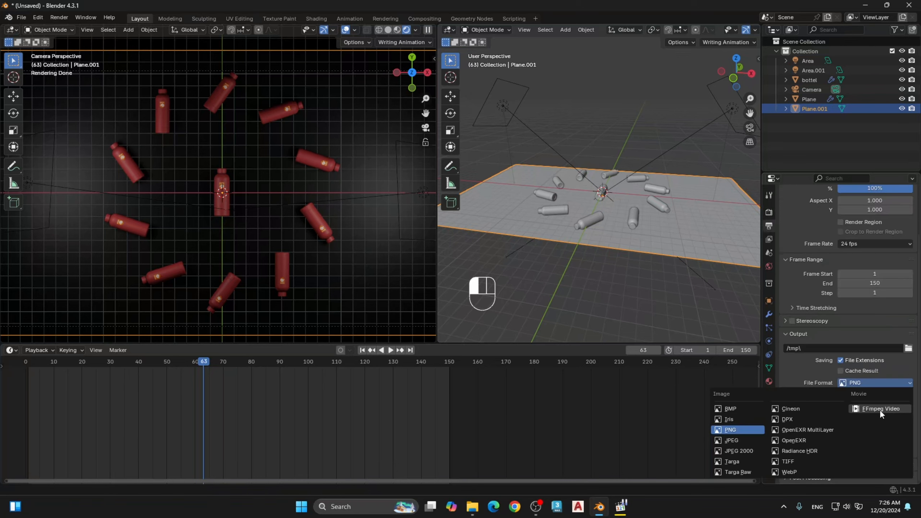
left_click(879, 410)
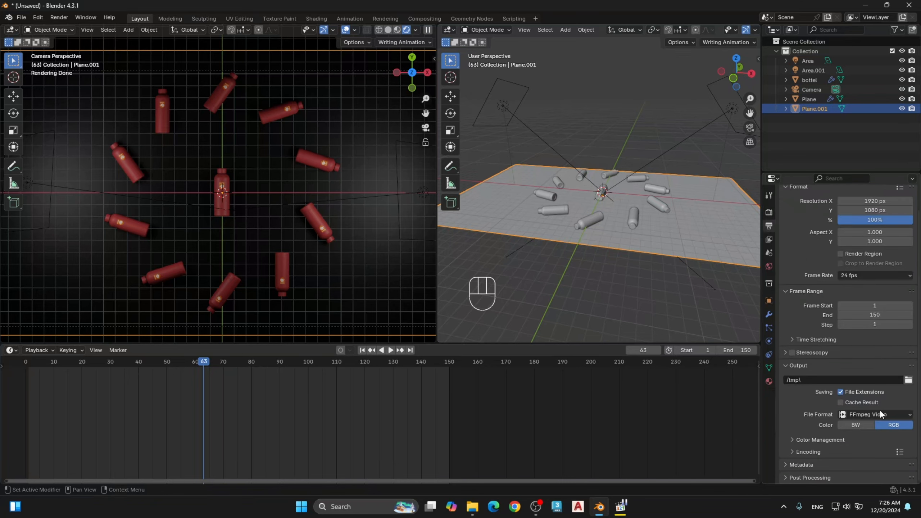
Step: Set the render's maximum samples to 10 and return to the output settings
scroll(853, 316, "up", 2)
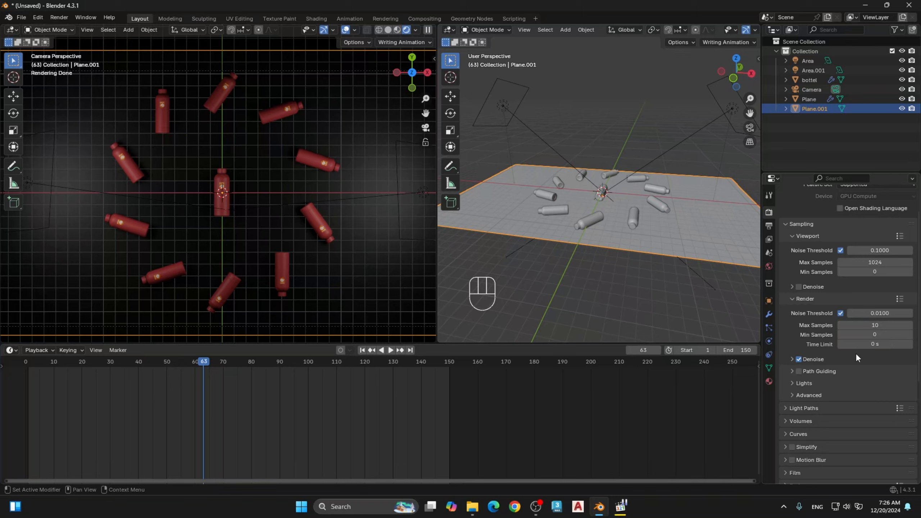
scroll(856, 357, "up", 3)
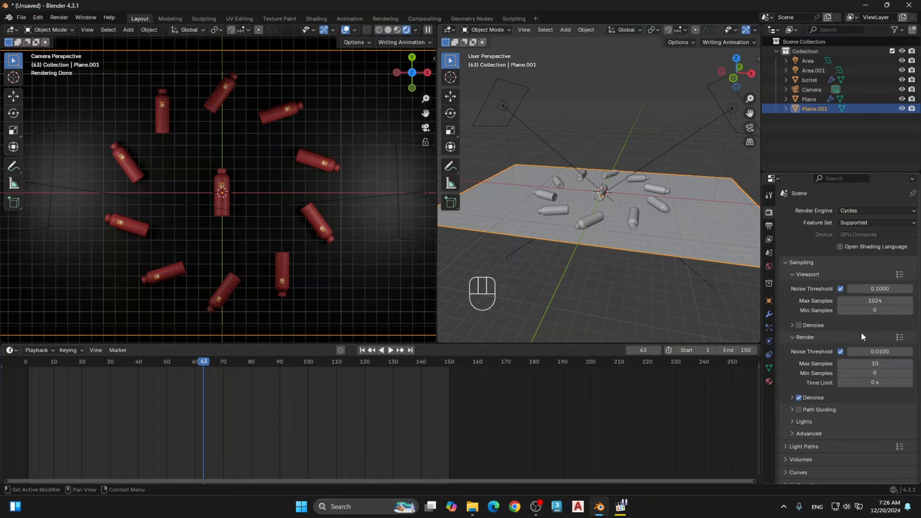
key("ctrl+Tab")
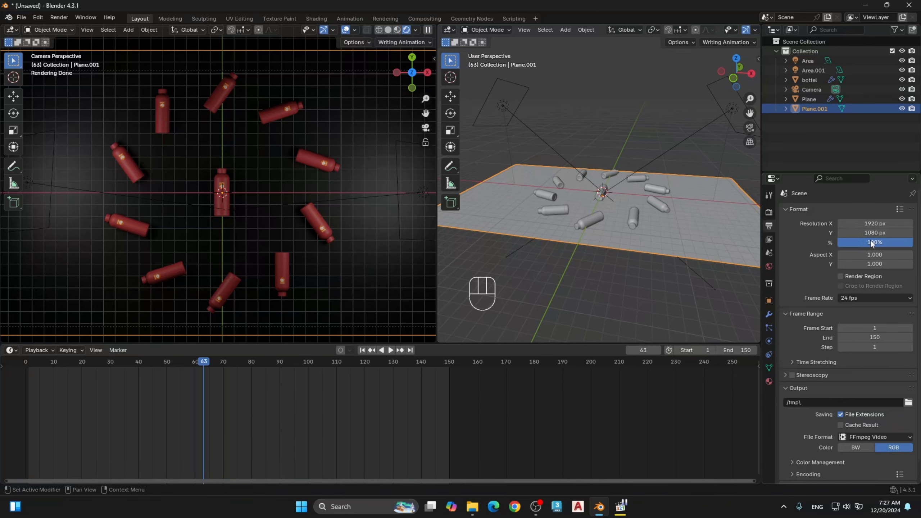